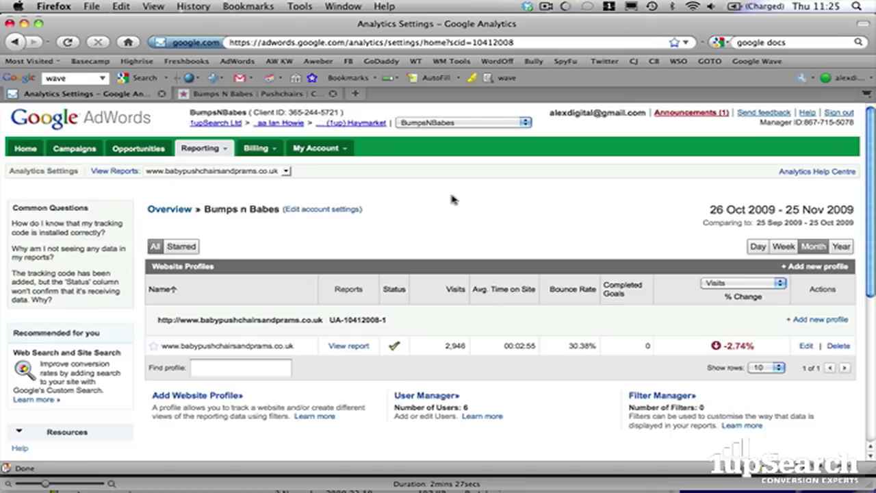
# - Add the Chicco Fun Teething Rattle Frog to the BumpsnBabes basket
pyautogui.click(276, 95)
pyautogui.scroll(-3, 465, 250)
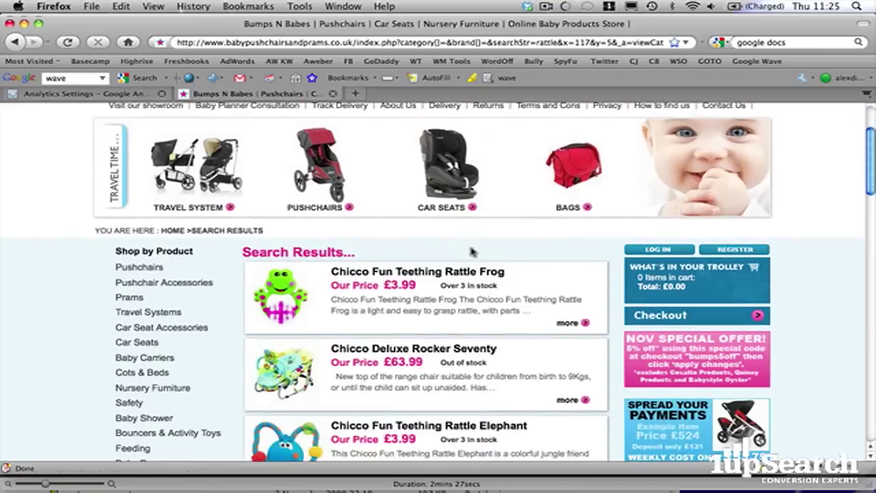
pyautogui.click(444, 275)
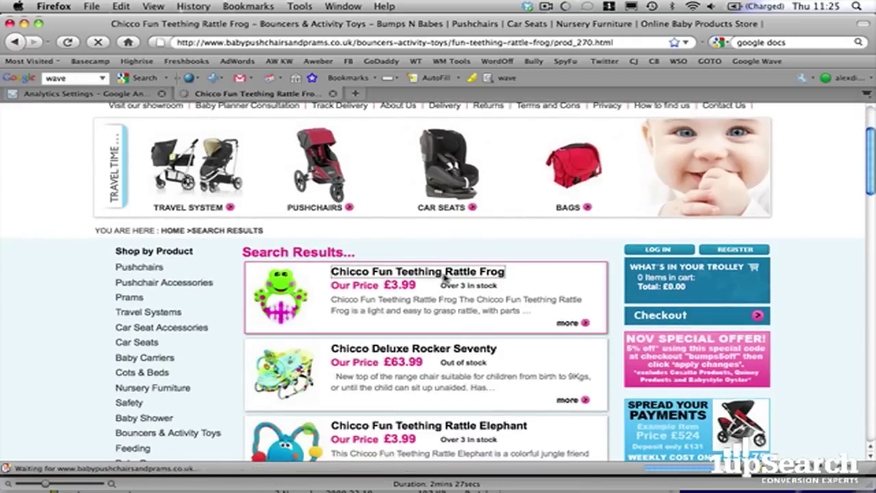
pyautogui.scroll(-8, 452, 275)
pyautogui.scroll(-3, 452, 276)
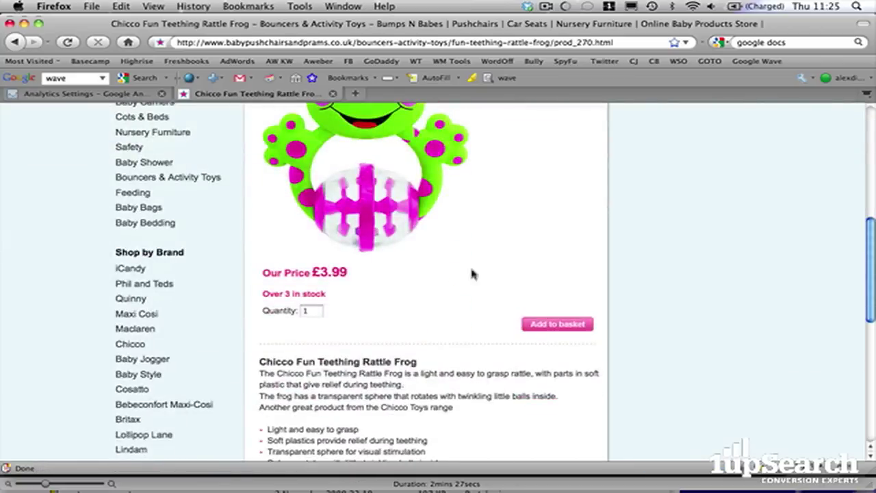
pyautogui.click(561, 325)
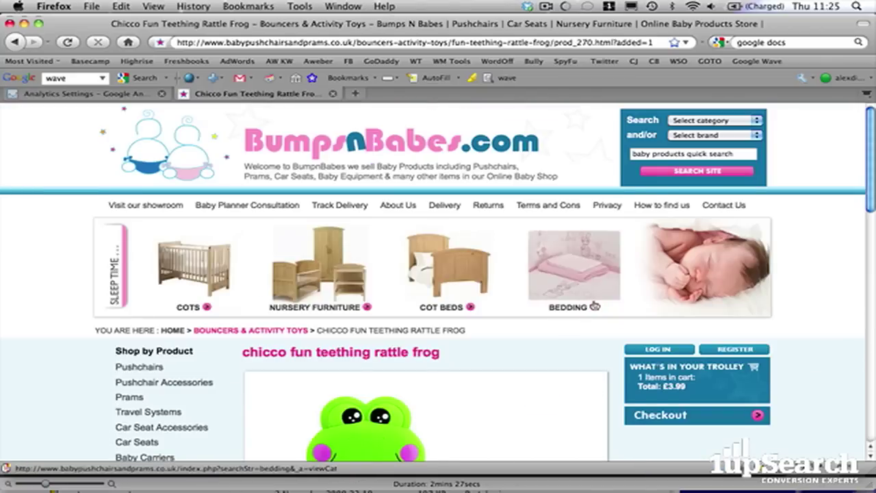
# - Go to the View Basket page (£3.99 total) and select its web address
pyautogui.scroll(-4, 575, 316)
pyautogui.click(654, 291)
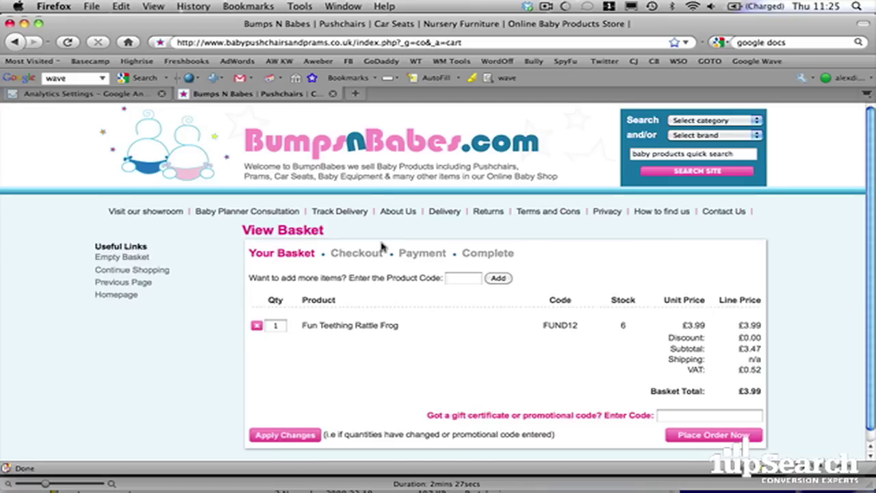
pyautogui.click(367, 43)
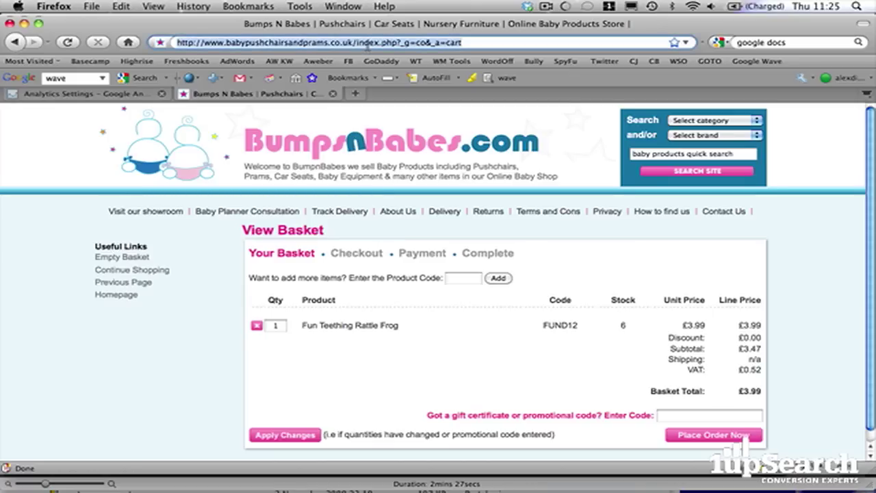
# - Edit the babypushchairsandprams.co.uk profile and add a new goal in goal set 1
pyautogui.click(103, 95)
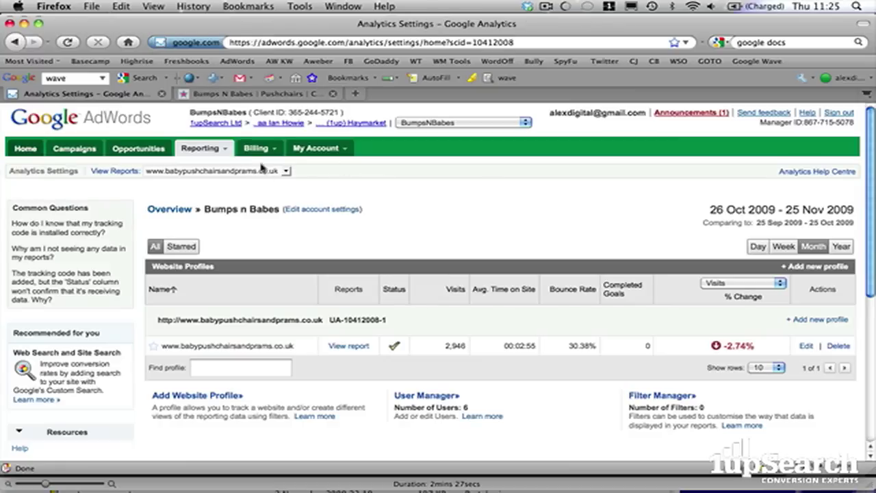
pyautogui.click(806, 346)
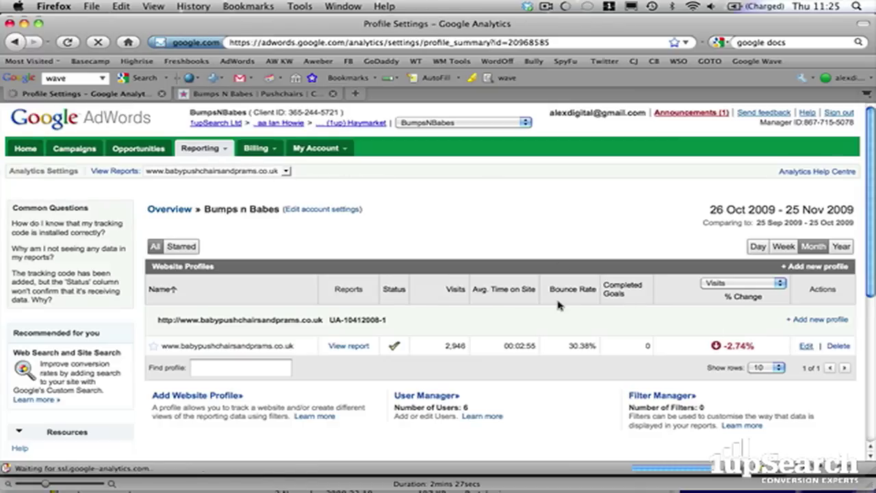
pyautogui.scroll(-5, 370, 281)
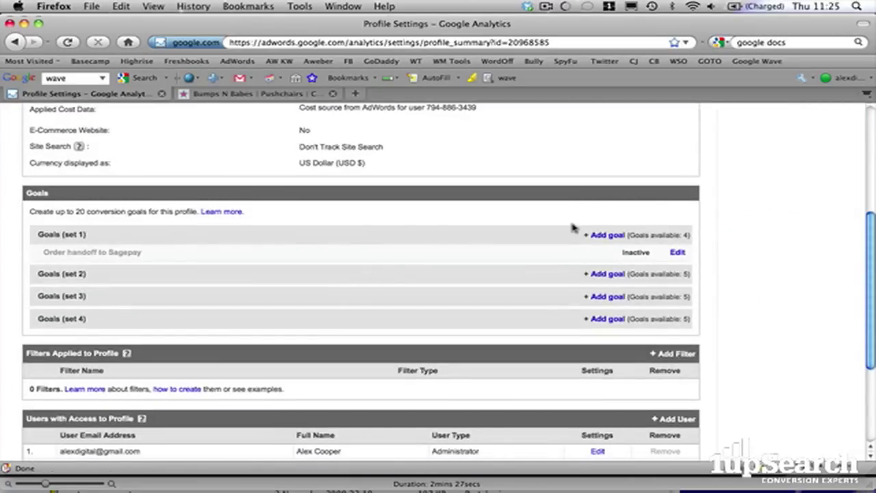
pyautogui.click(600, 239)
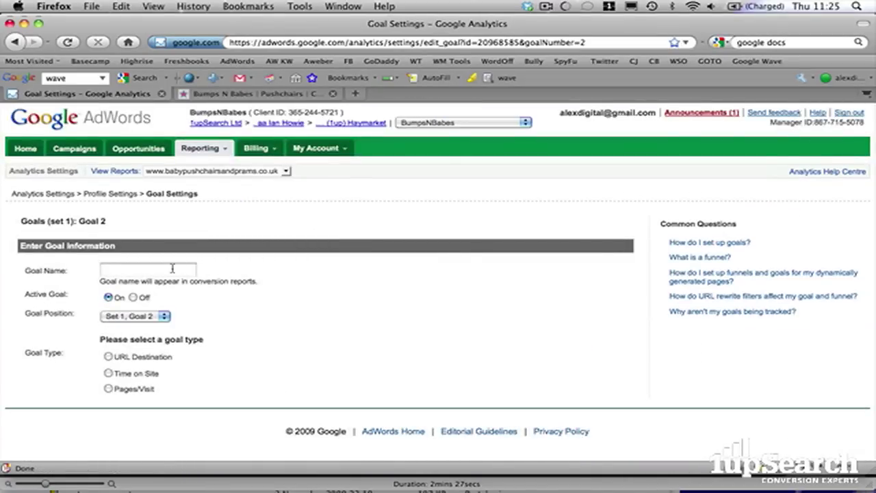
# - Name the goal 'Purchase' and place it at Set 2, Goal 1
pyautogui.click(173, 268)
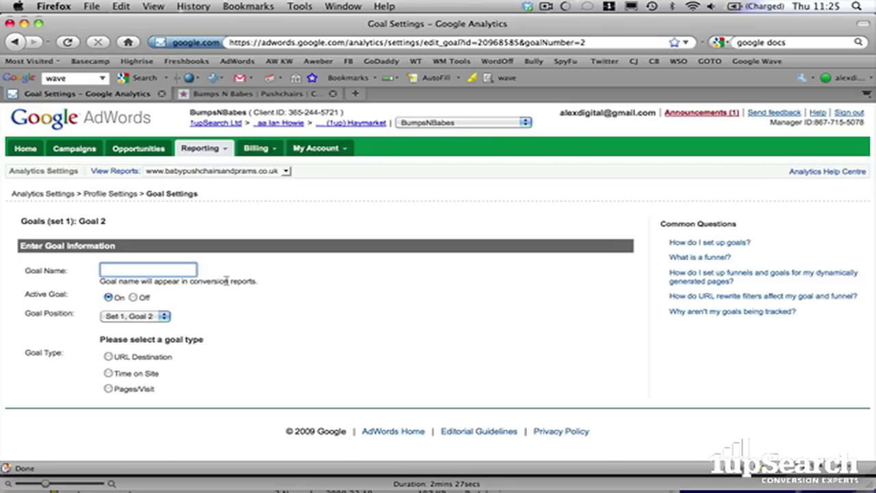
pyautogui.write('Purchase')
pyautogui.click(346, 337)
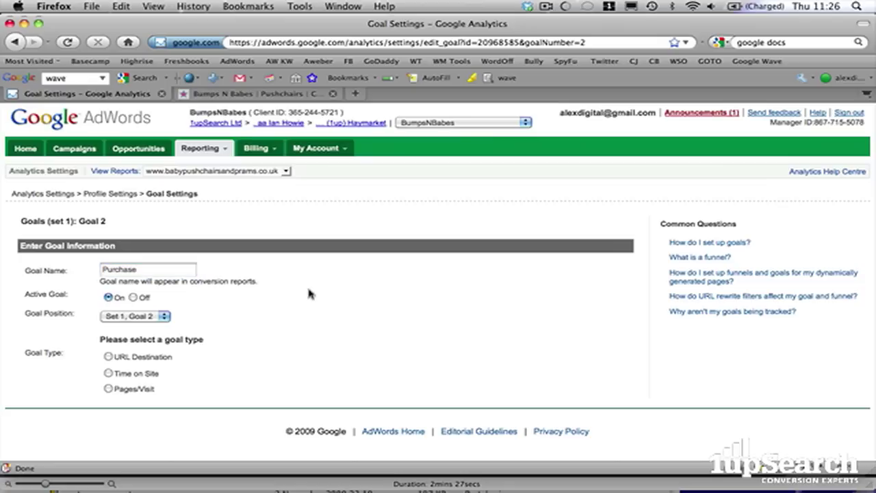
pyautogui.click(164, 316)
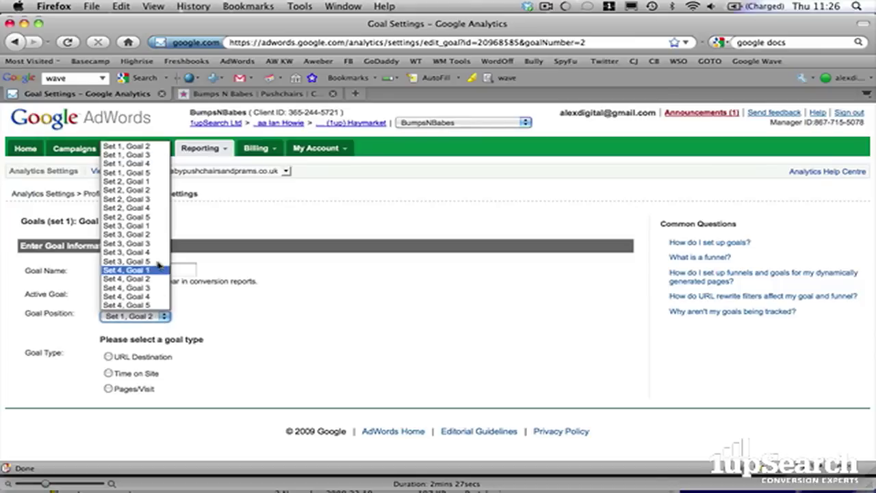
pyautogui.click(154, 182)
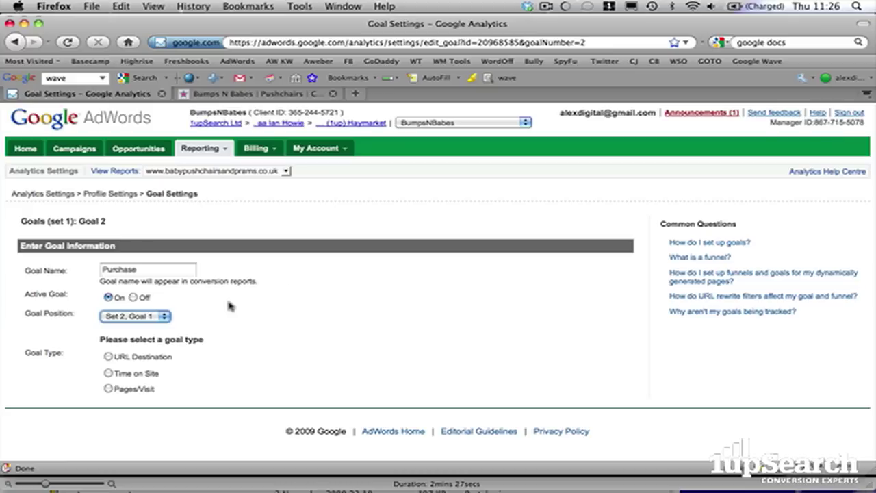
# - Make it a URL Destination goal and scroll down to the funnel steps
pyautogui.click(108, 357)
pyautogui.scroll(-3, 271, 333)
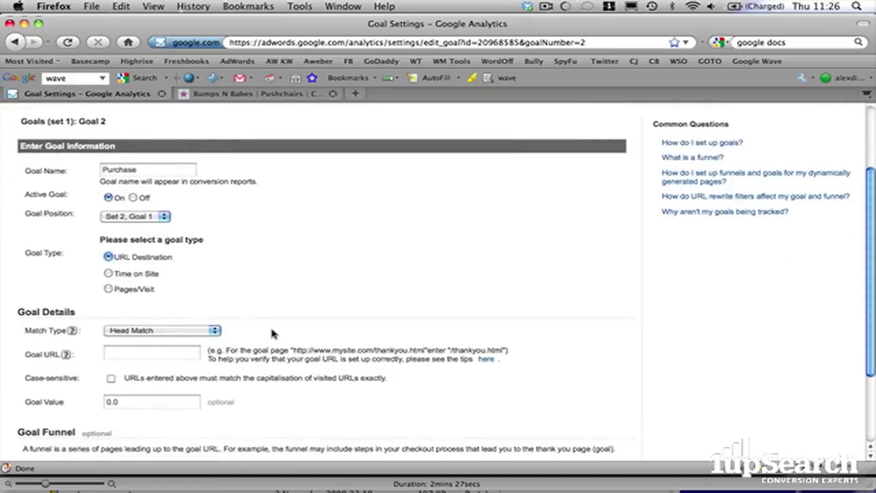
pyautogui.scroll(-5, 271, 334)
pyautogui.scroll(3, 273, 330)
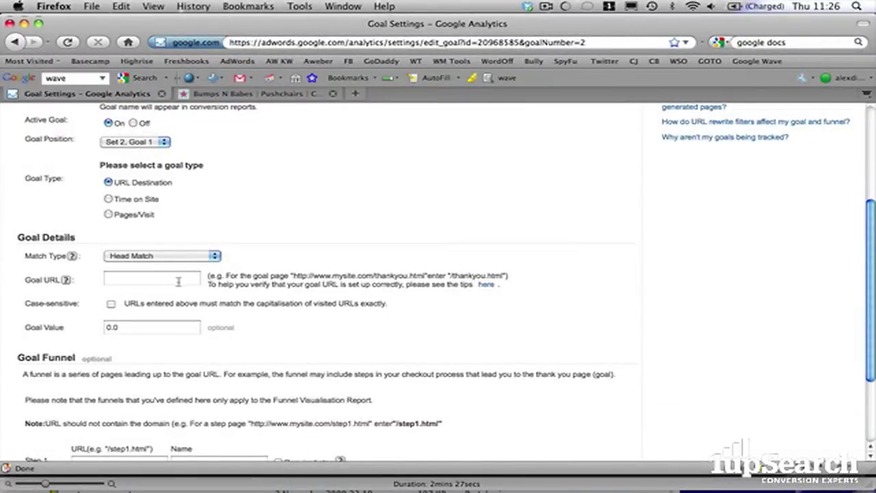
pyautogui.scroll(-3, 192, 279)
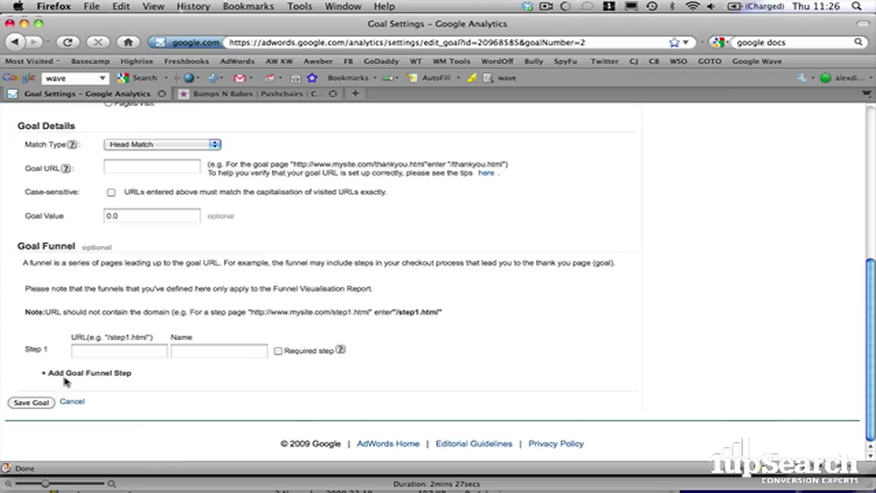
# - Set funnel Step 1's URL to the basket path index.php?_g=co&_a=cart, without the domain
pyautogui.click(100, 351)
pyautogui.press('super+v')
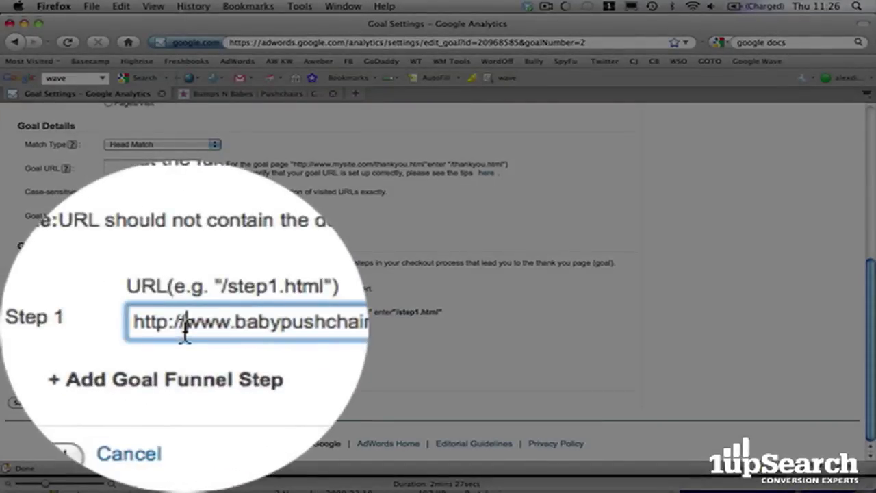
pyautogui.press('Right')
pyautogui.press('Right')
pyautogui.press('Right')
pyautogui.press('Right')
pyautogui.press('Right')
pyautogui.press('Right')
pyautogui.press('Right')
pyautogui.press('Right')
pyautogui.press('Right')
pyautogui.press('Right')
pyautogui.press('Right')
pyautogui.press('Right')
pyautogui.press('Right')
pyautogui.press('Right')
pyautogui.press('Right')
pyautogui.press('Right')
pyautogui.press('Right')
pyautogui.press('Right')
pyautogui.press('Right')
pyautogui.press('Right')
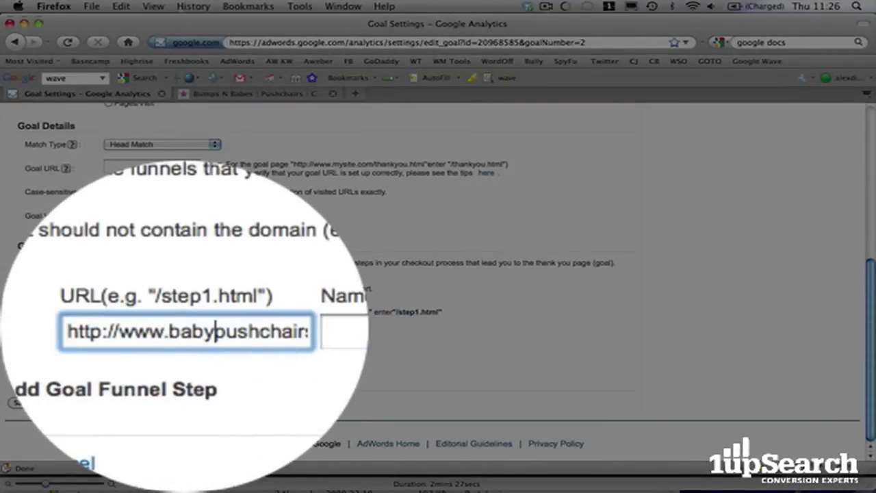
pyautogui.press('Right')
pyautogui.press('Right')
pyautogui.press('Right')
pyautogui.press('Right')
pyautogui.press('Right')
pyautogui.press('Right')
pyautogui.press('Right')
pyautogui.press('Right')
pyautogui.press('Right')
pyautogui.press('Right')
pyautogui.press('Right')
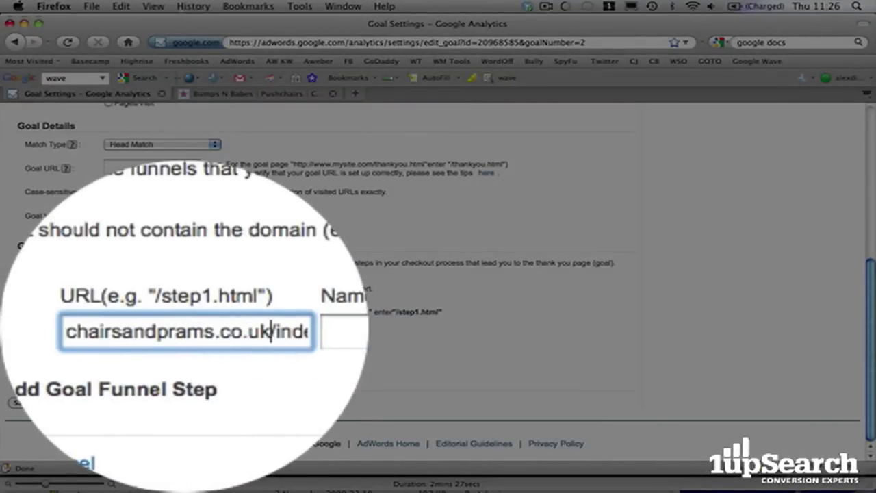
pyautogui.press('BackSpace')
pyautogui.press('BackSpace')
pyautogui.press('BackSpace')
pyautogui.press('BackSpace')
pyautogui.press('BackSpace')
pyautogui.press('BackSpace')
pyautogui.press('BackSpace')
pyautogui.press('BackSpace')
pyautogui.press('BackSpace')
pyautogui.press('BackSpace')
pyautogui.press('BackSpace')
pyautogui.press('BackSpace')
pyautogui.press('BackSpace')
pyautogui.press('BackSpace')
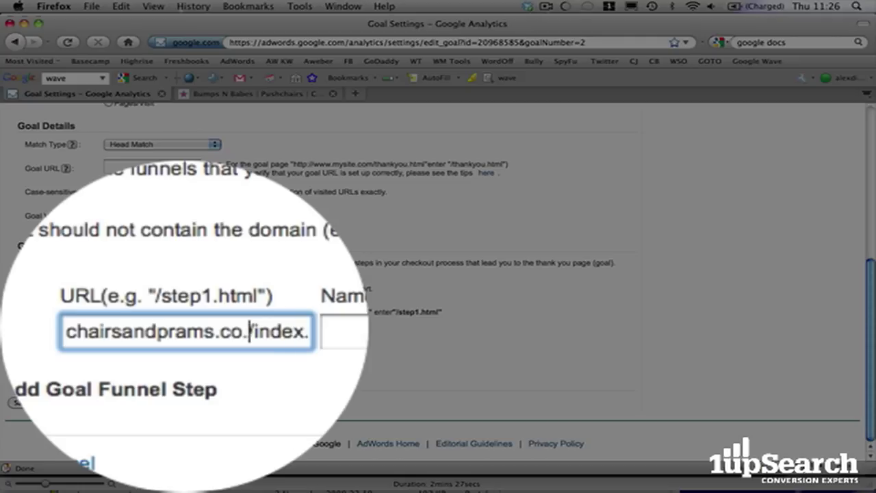
pyautogui.press('BackSpace')
pyautogui.press('BackSpace')
pyautogui.press('BackSpace')
pyautogui.press('BackSpace')
pyautogui.press('BackSpace')
pyautogui.press('BackSpace')
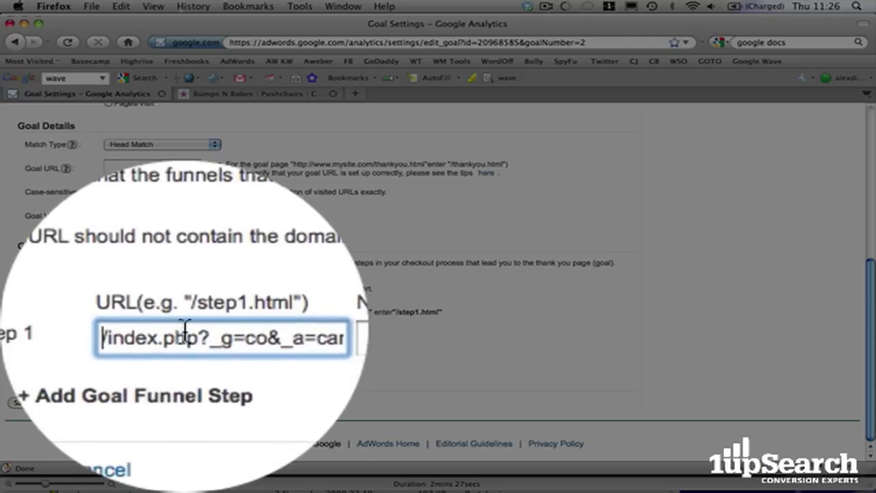
pyautogui.moveTo(102, 350); pyautogui.dragTo(217, 352)
pyautogui.click(144, 351)
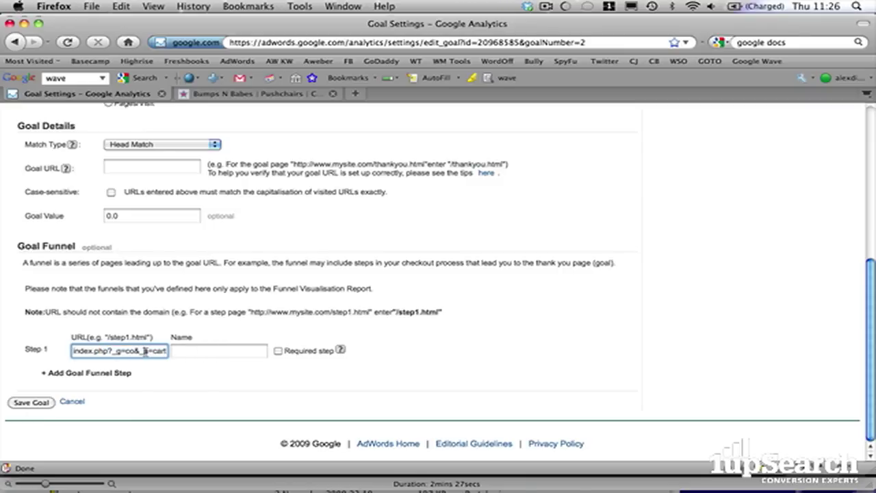
# - Name funnel Step 1 'View Basket'
pyautogui.click(267, 96)
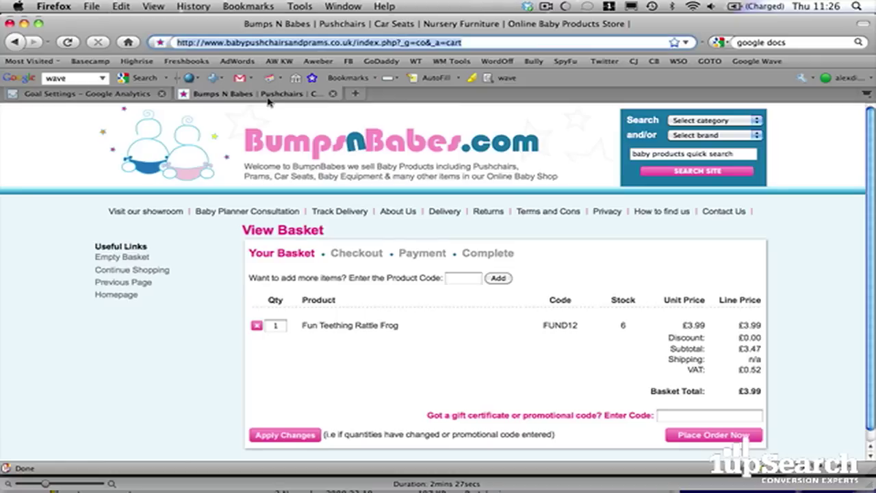
pyautogui.click(123, 94)
pyautogui.press('Tab')
pyautogui.write('View Basket')
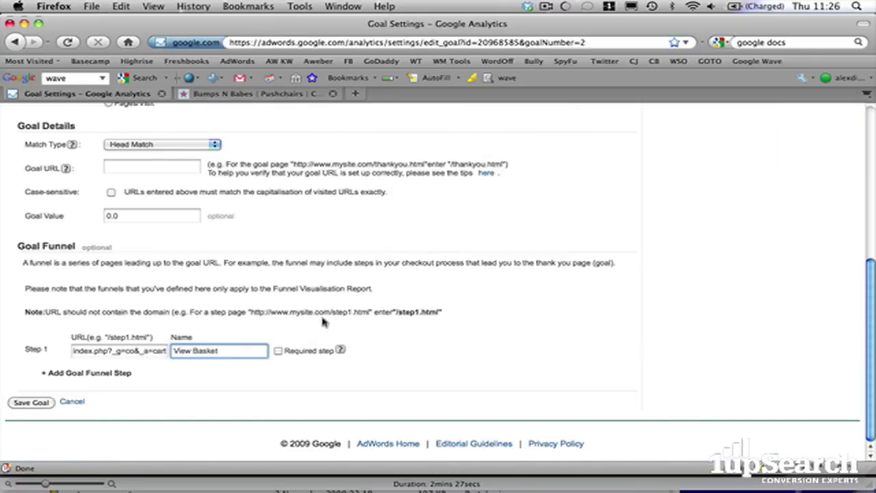
pyautogui.click(269, 96)
# - Go on to the Repeat Customer? login page and select its path index.php?_g=co&_a=step1
pyautogui.scroll(-1, 613, 264)
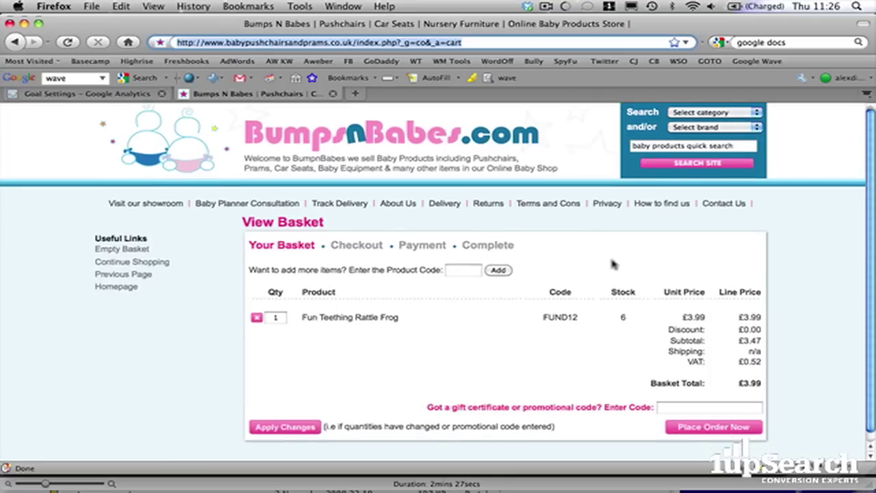
pyautogui.click(719, 423)
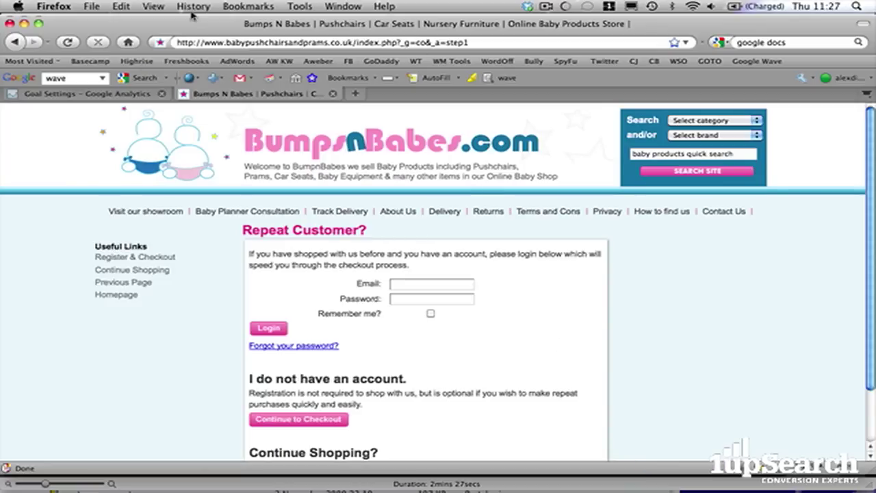
pyautogui.click(17, 43)
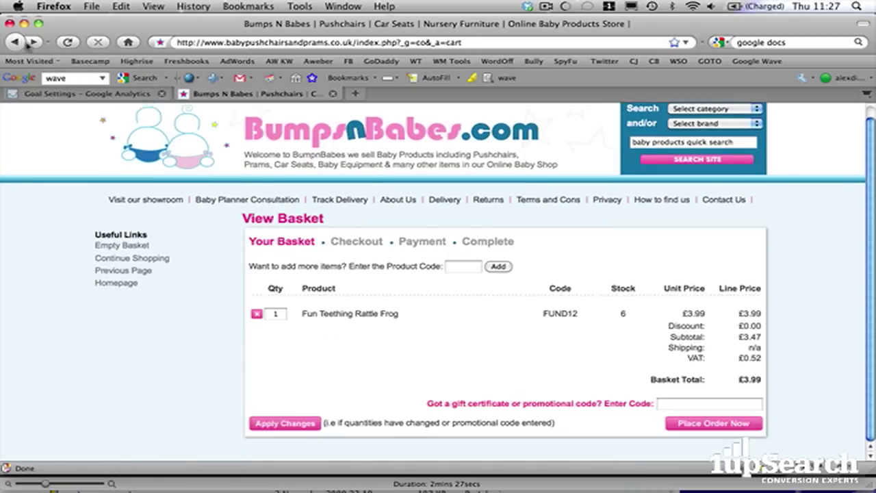
pyautogui.click(33, 43)
pyautogui.click(335, 42)
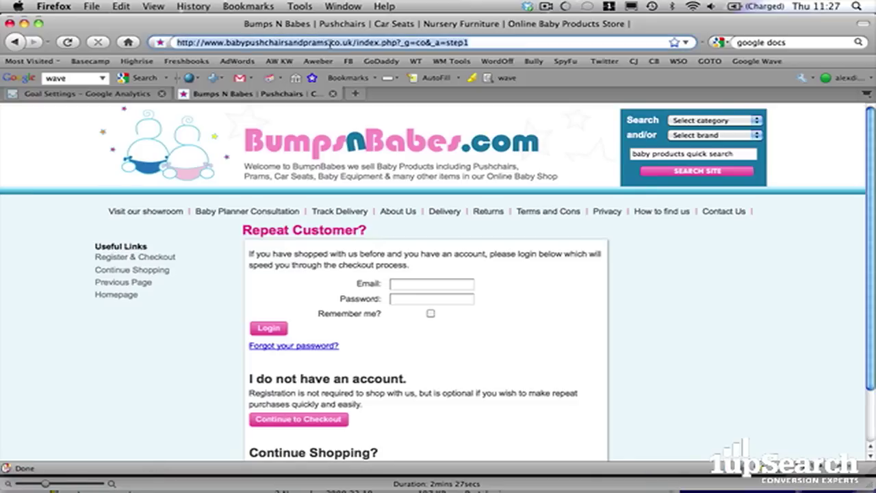
pyautogui.click(504, 41)
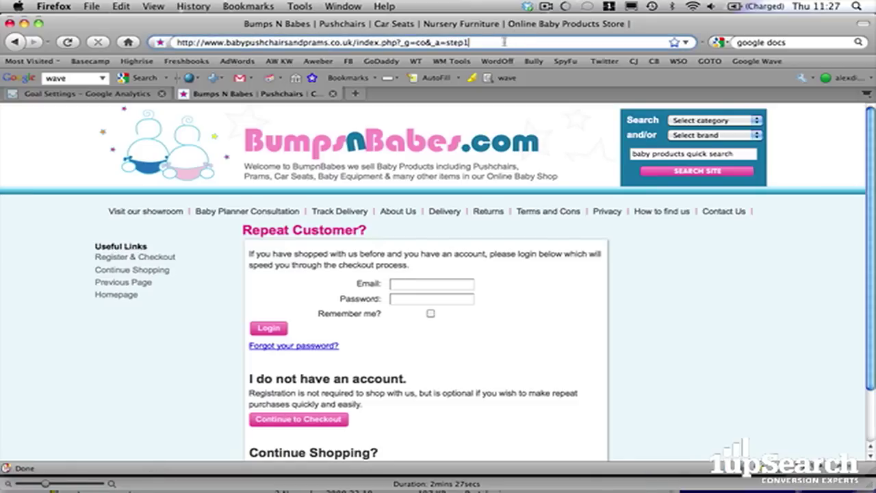
pyautogui.moveTo(497, 43); pyautogui.dragTo(351, 43)
pyautogui.press('super+c')
pyautogui.scroll(-2, 479, 299)
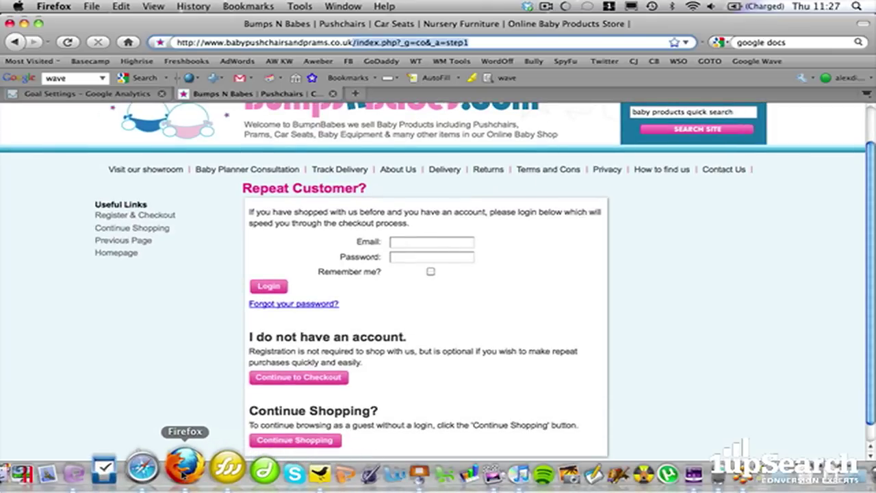
# - Add funnel Step 2 with the pasted login page path index.php?_g=co&_a=step1
pyautogui.click(95, 94)
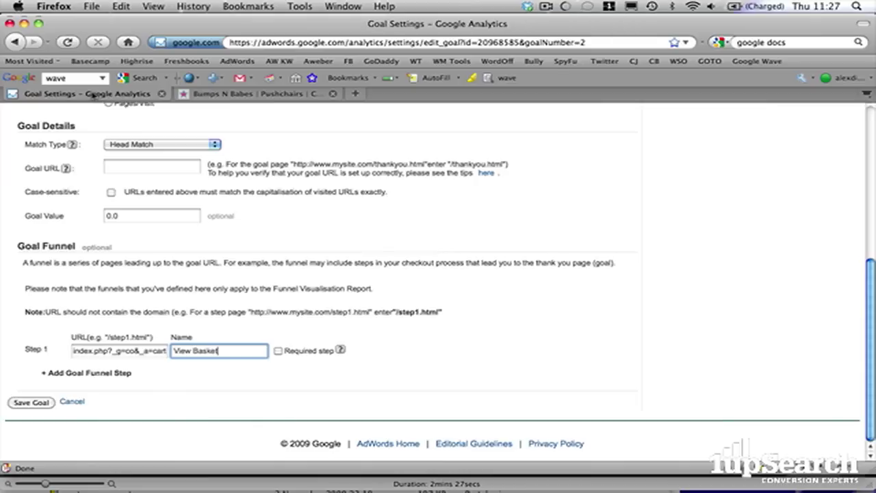
pyautogui.click(43, 378)
pyautogui.click(120, 366)
pyautogui.press('super+v')
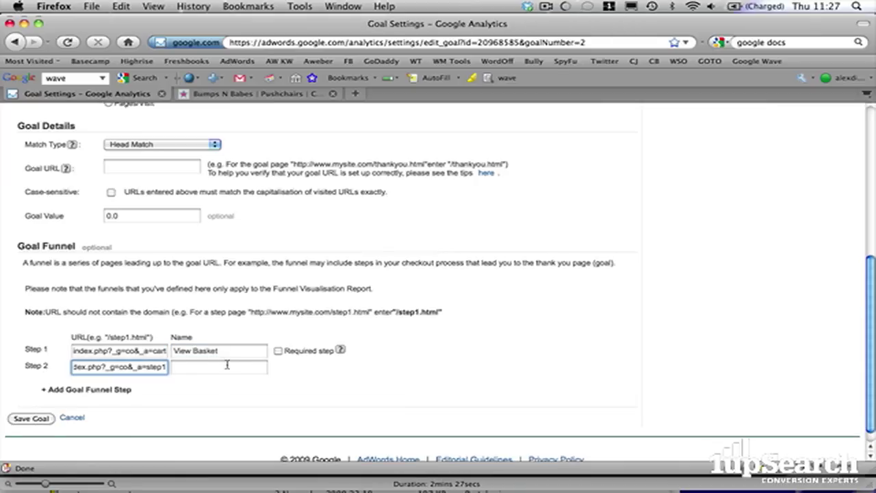
pyautogui.click(226, 365)
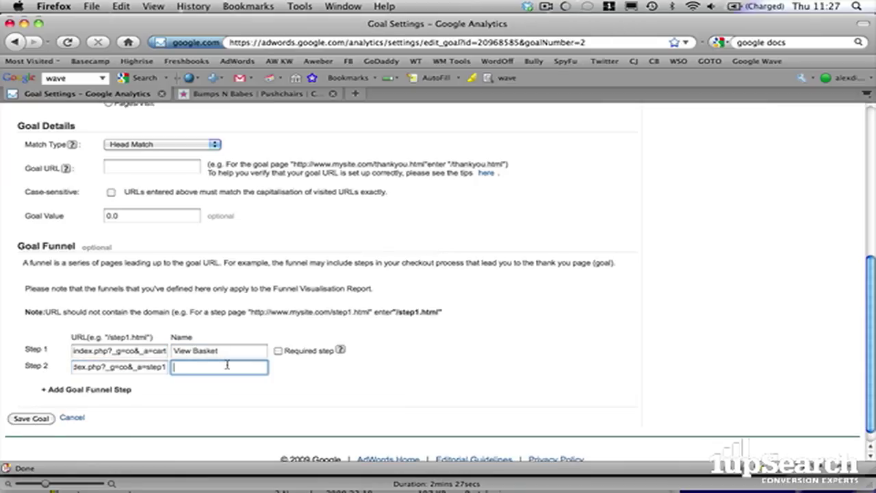
# - Name Step 2 'Registration Page' and add an empty Step 3 row
pyautogui.click(288, 94)
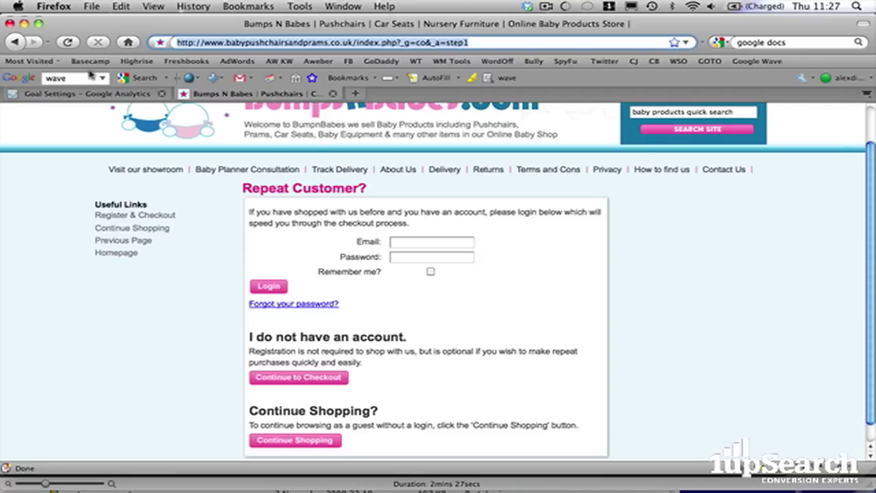
pyautogui.click(86, 93)
pyautogui.write('R')
pyautogui.press('BackSpace')
pyautogui.write('Registration Page')
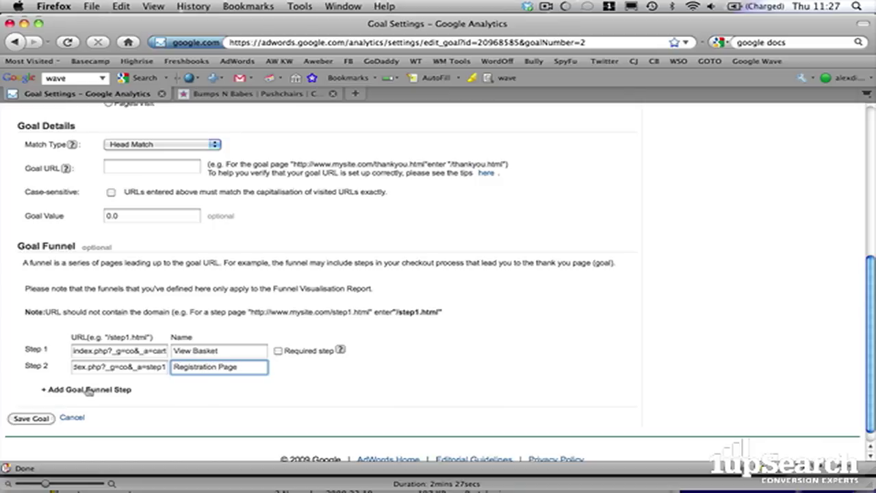
pyautogui.click(87, 390)
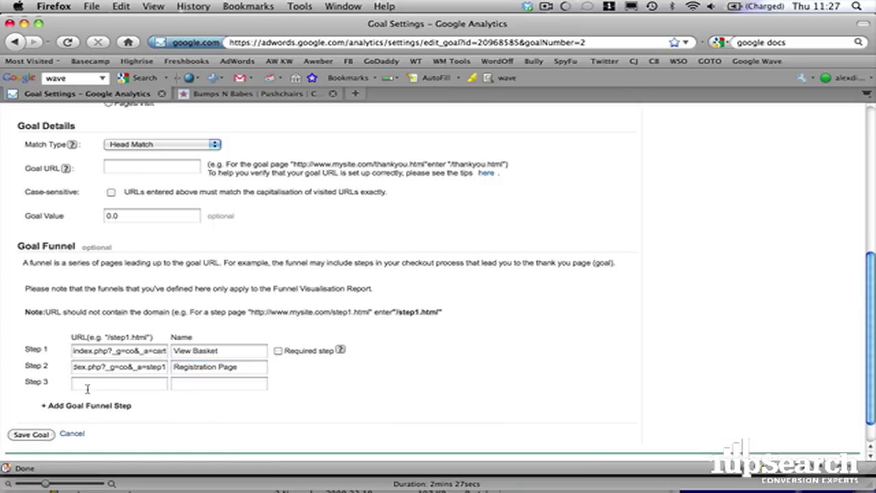
# - Continue to the Your Invoice Information page and copy its path index.php?_g=co&_a=reg&co=1
pyautogui.click(262, 94)
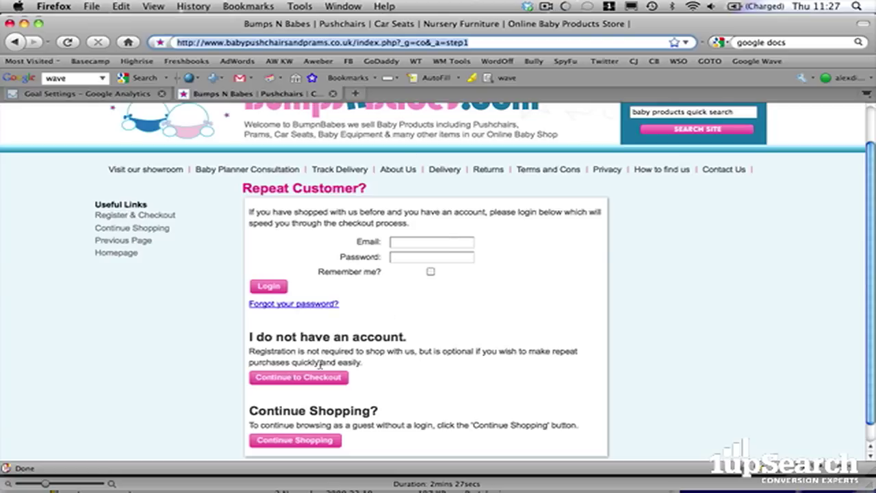
pyautogui.scroll(-1, 382, 315)
pyautogui.scroll(-1, 382, 315)
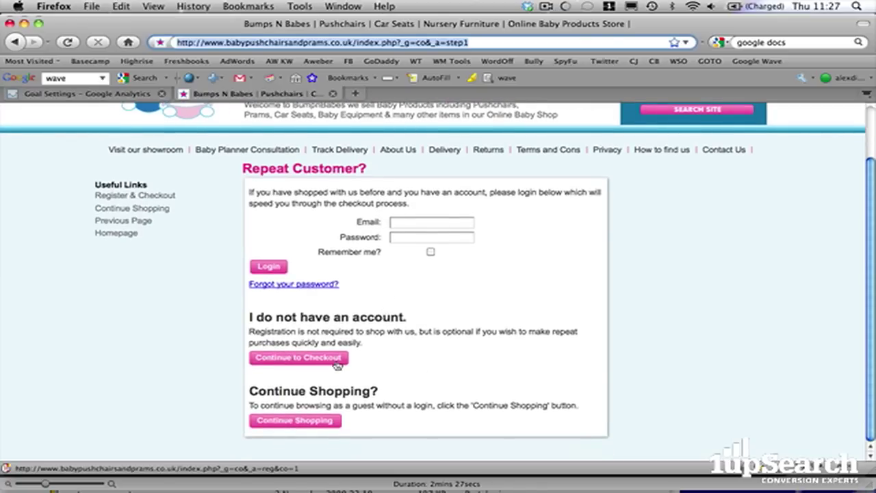
pyautogui.click(337, 364)
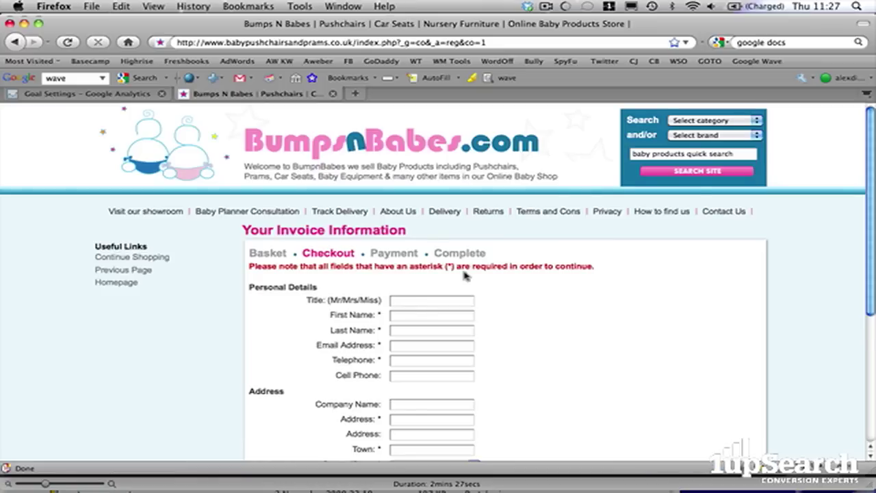
pyautogui.scroll(-2, 463, 274)
pyautogui.scroll(-1, 464, 273)
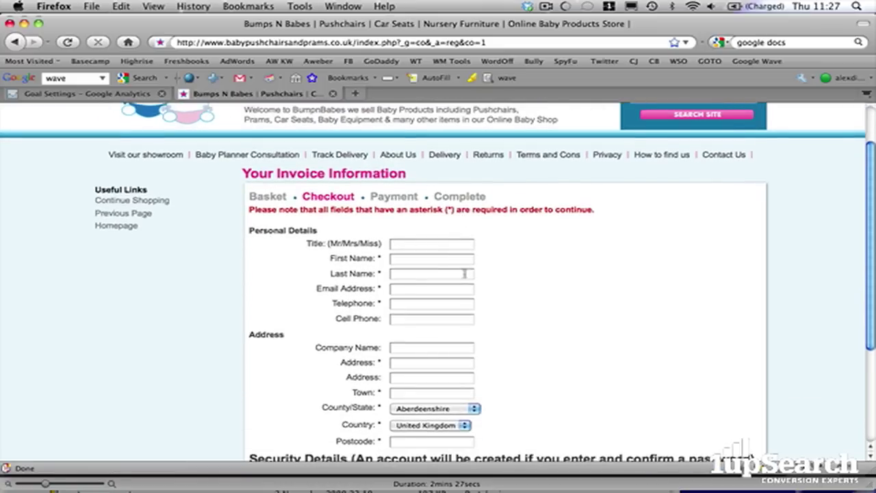
pyautogui.click(503, 42)
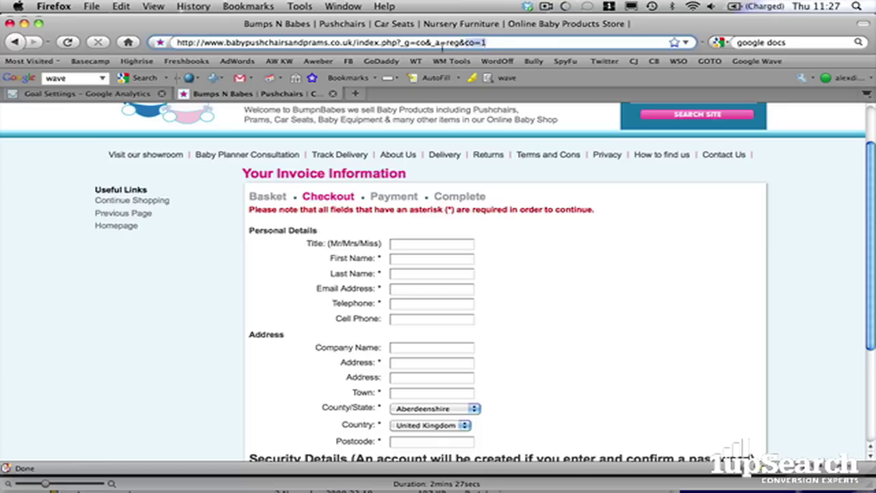
pyautogui.moveTo(424, 47); pyautogui.dragTo(355, 43)
pyautogui.press('super+c')
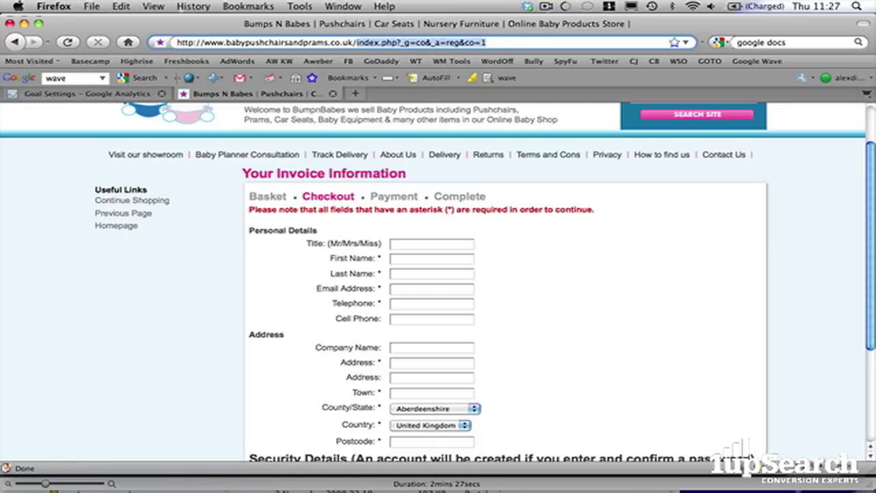
pyautogui.moveTo(206, 472)
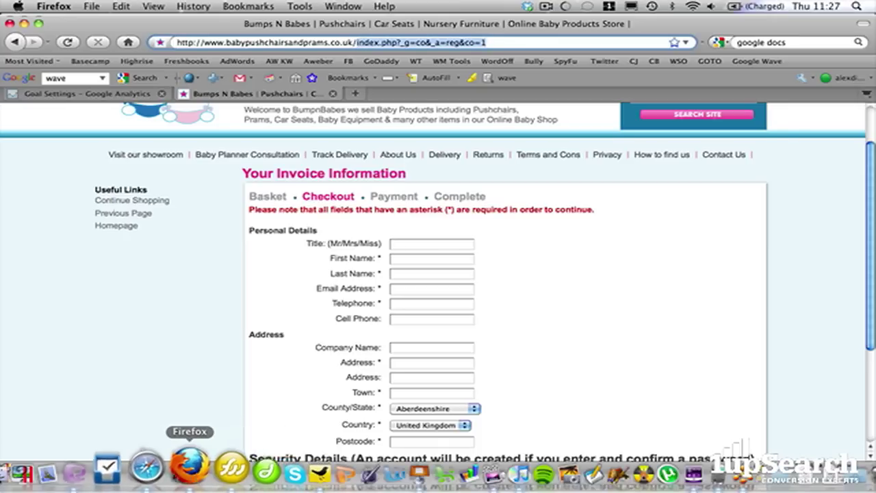
# - Paste the invoice page path index.php?_g=co&_a=reg&co=1 into funnel Step 3
pyautogui.click(118, 94)
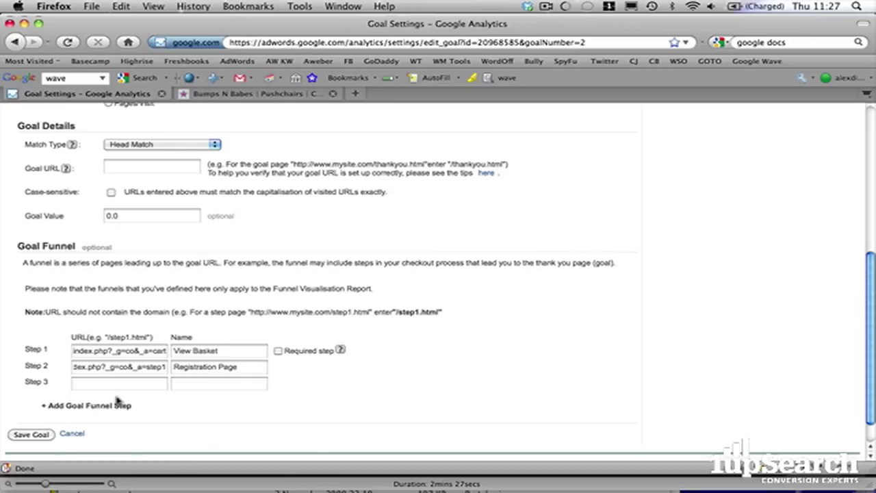
pyautogui.click(125, 371)
pyautogui.click(126, 383)
pyautogui.press('super+v')
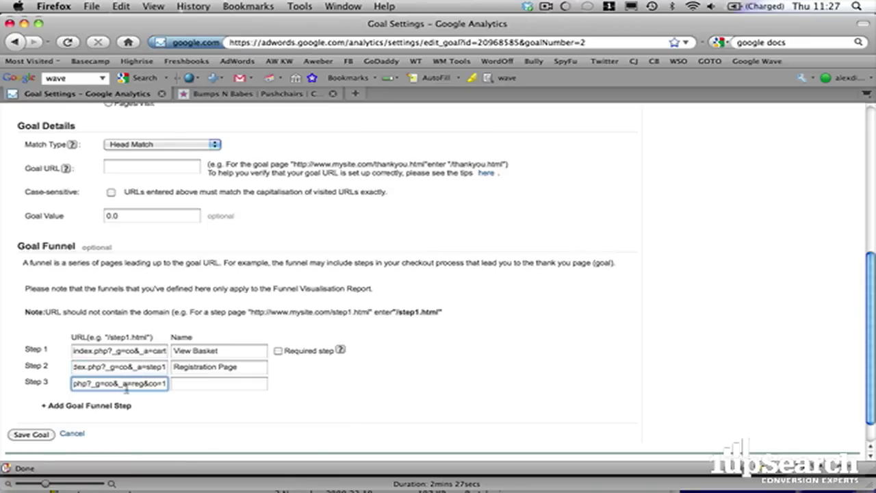
pyautogui.moveTo(125, 389); pyautogui.dragTo(58, 388)
pyautogui.click(80, 388)
# - Prefix Steps 2 and 3 URLs with '/' and strip the domain from Step 1's URL
pyautogui.click(98, 368)
pyautogui.press('Up')
pyautogui.write('/')
pyautogui.click(75, 384)
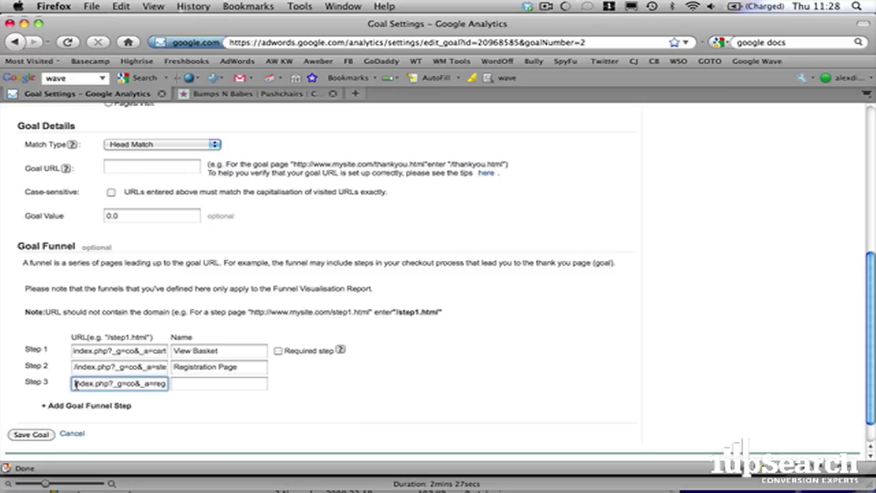
pyautogui.write('/')
pyautogui.moveTo(112, 351); pyautogui.dragTo(26, 350)
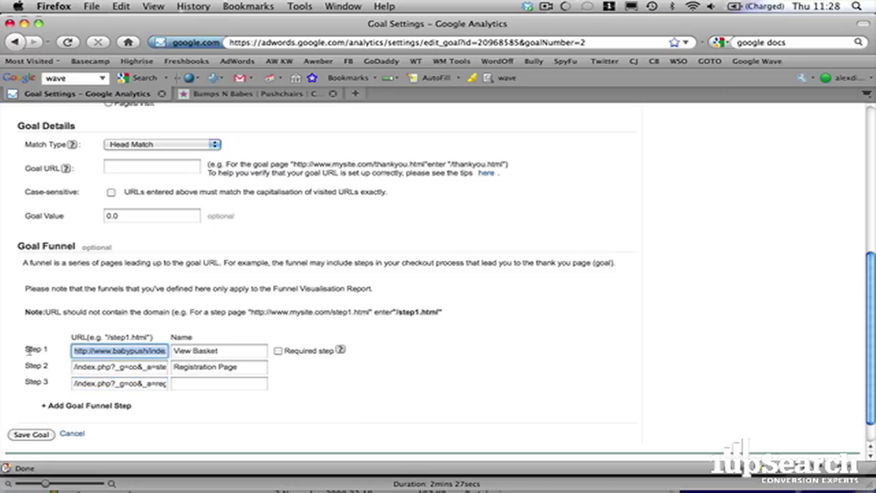
pyautogui.click(126, 351)
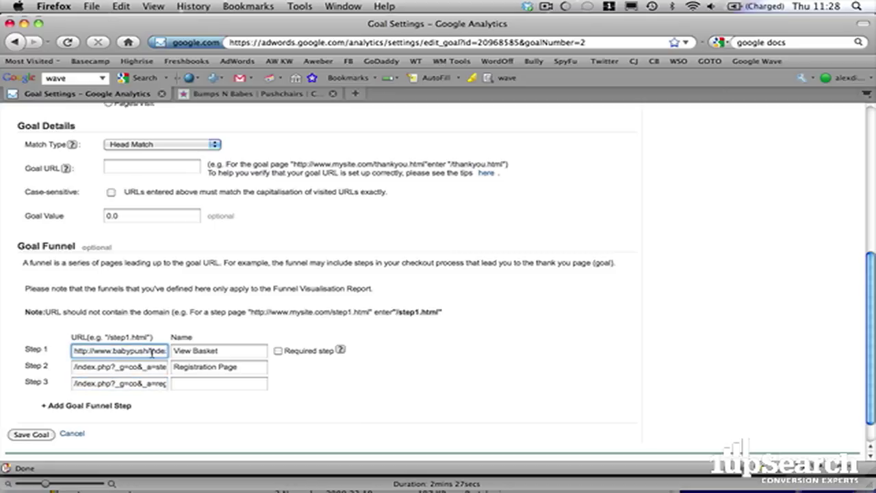
pyautogui.moveTo(152, 351); pyautogui.dragTo(3, 348)
pyautogui.press('BackSpace')
# - Name funnel Step 3 'Invoice Information'
pyautogui.click(220, 382)
pyautogui.click(288, 94)
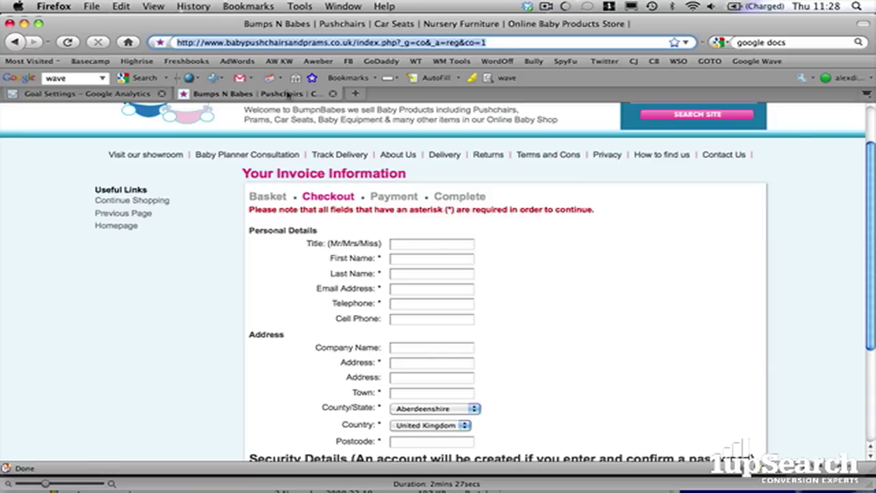
pyautogui.click(115, 95)
pyautogui.write('Invoice Information')
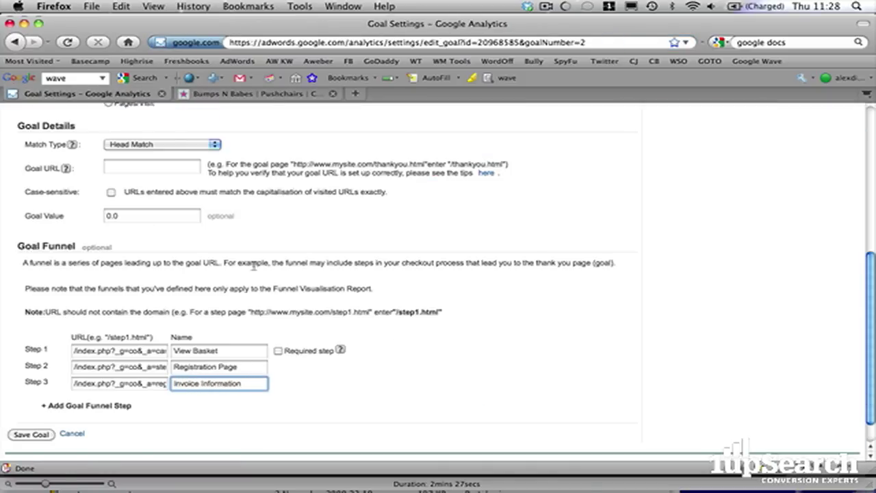
# - Fill in title 'Mr', the customer's first and last names and e-mail, then select the Place Order page path
pyautogui.click(260, 96)
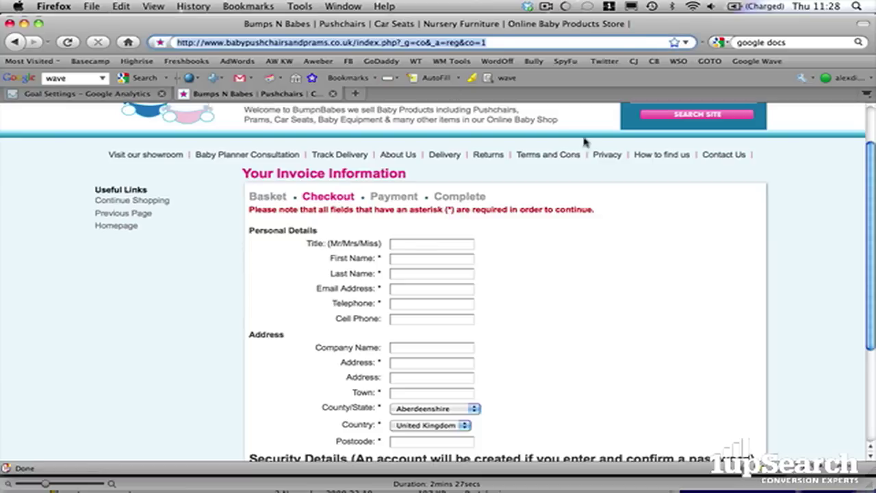
pyautogui.click(445, 243)
pyautogui.write('Mr')
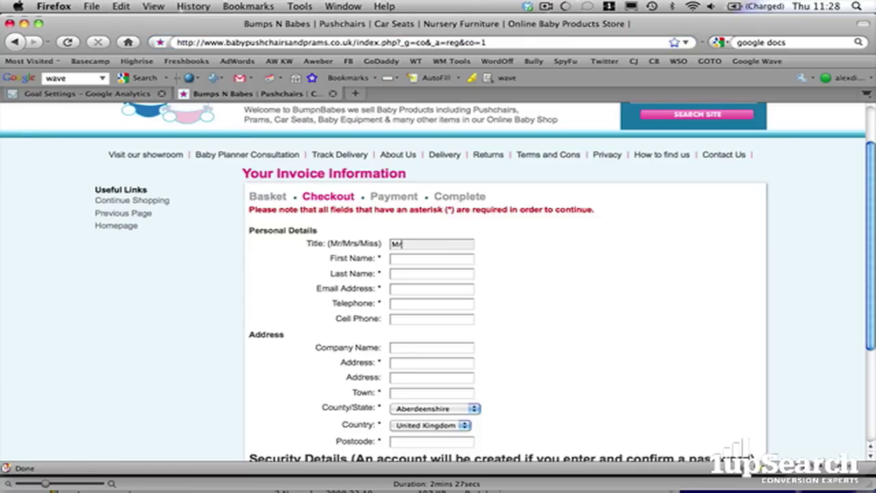
pyautogui.press('Tab')
pyautogui.press('Tab')
pyautogui.press('Tab')
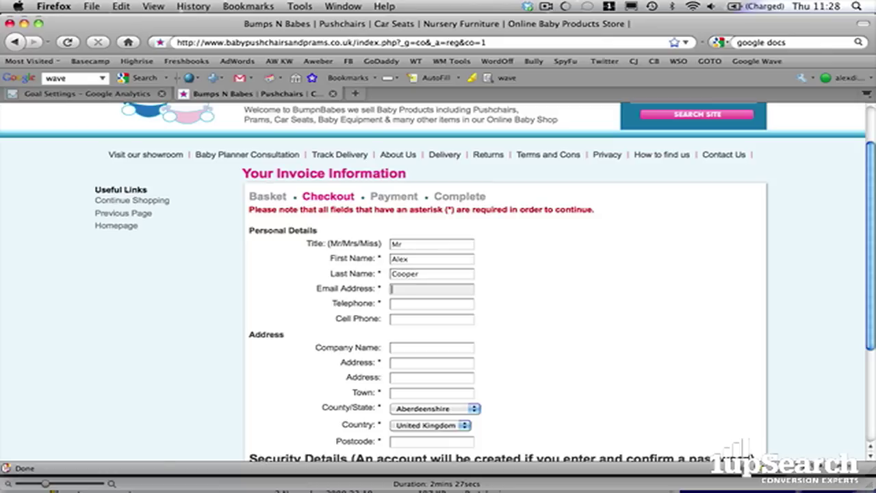
pyautogui.press('Tab')
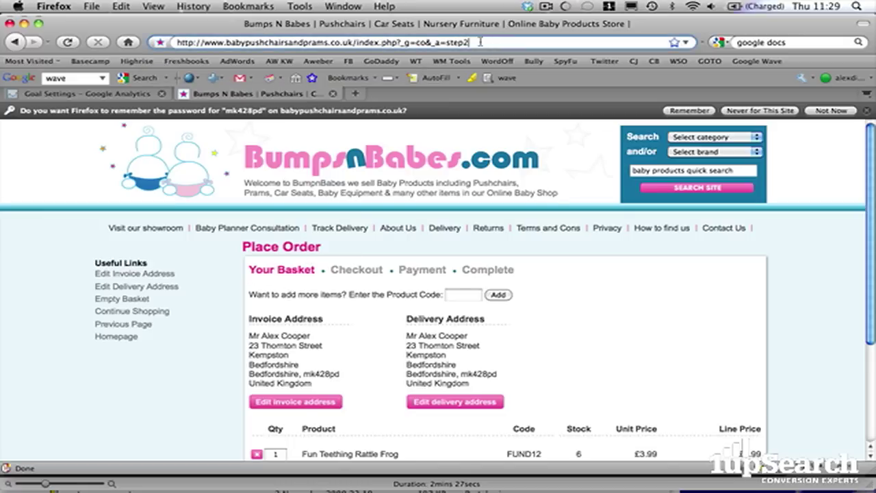
pyautogui.moveTo(471, 43); pyautogui.dragTo(354, 43)
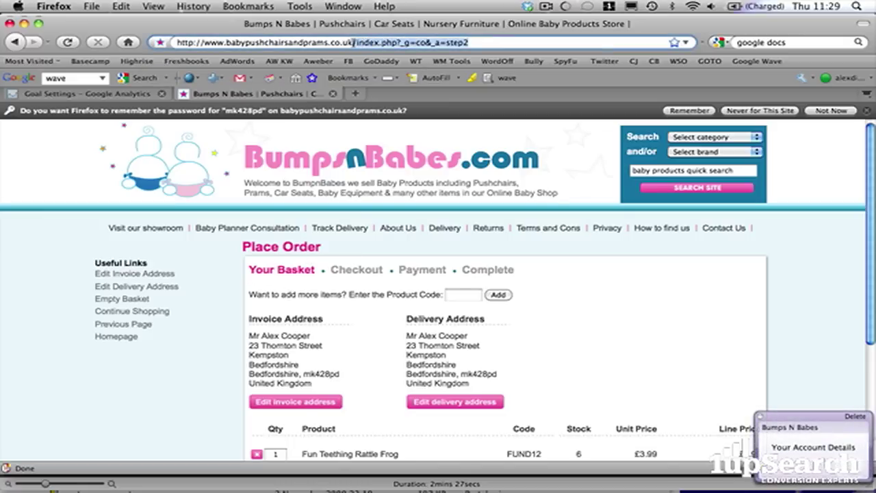
# - Add funnel Step 4 with the pasted index.php?_g=co&_a=step2 path, named 'Order Details'
pyautogui.click(81, 96)
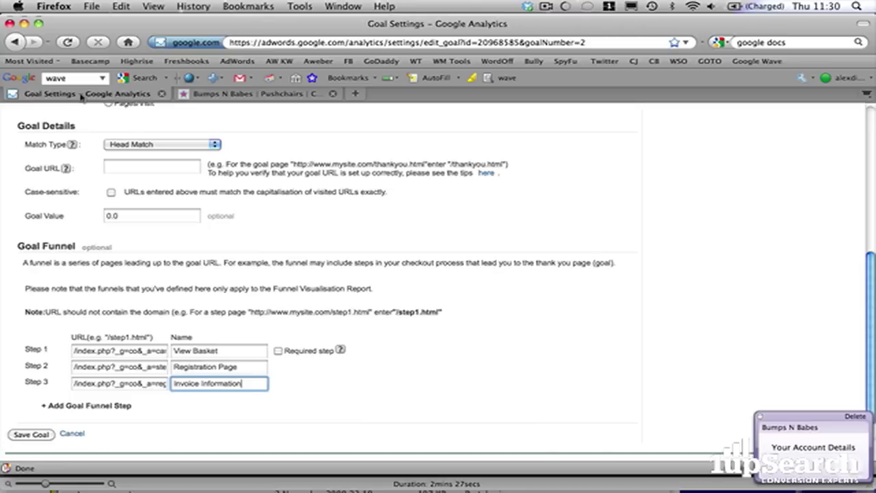
pyautogui.click(248, 294)
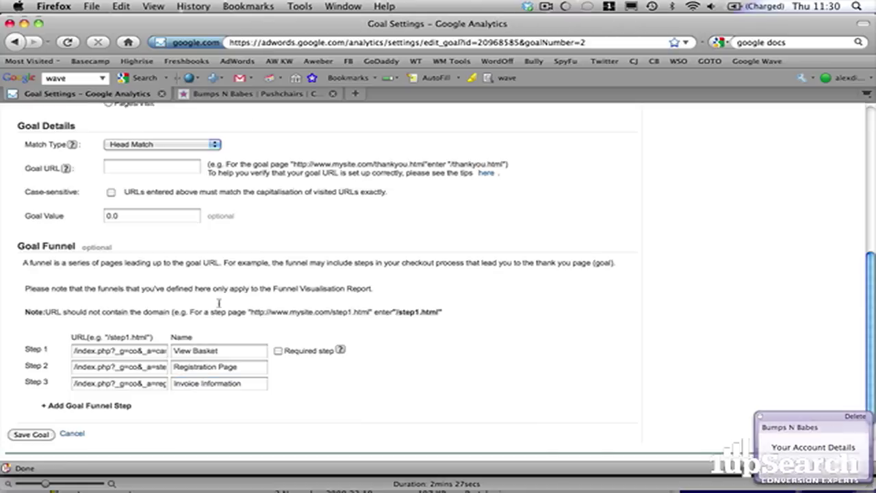
pyautogui.click(97, 407)
pyautogui.press('super+v')
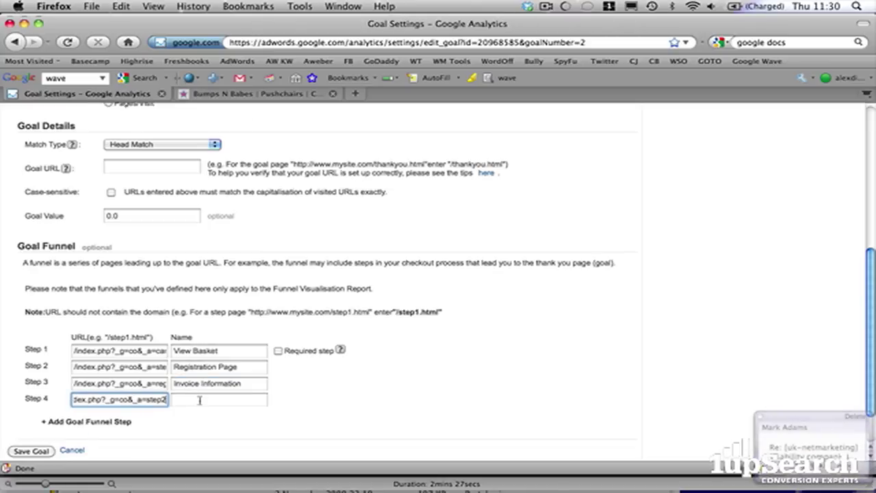
pyautogui.click(199, 400)
pyautogui.write('Or')
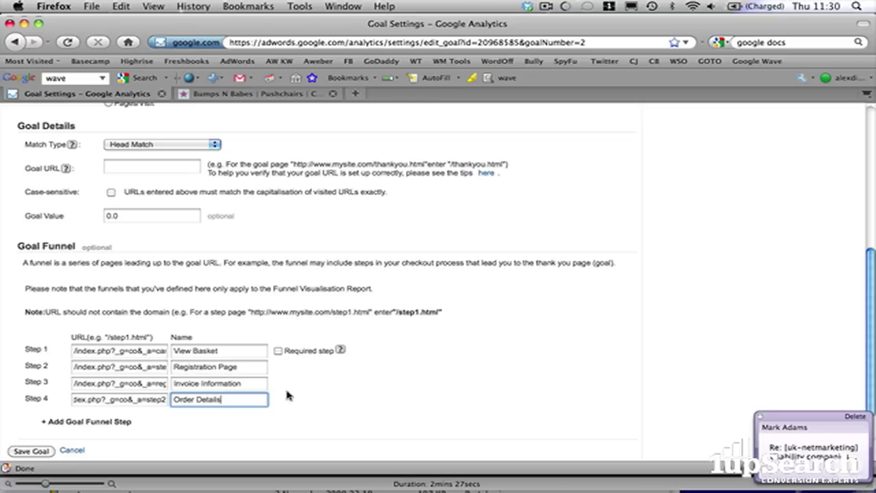
pyautogui.write('der Details')
# - Place the test order in the shop and copy the Payment page path index.php?_g=co&_a=step3
pyautogui.click(301, 94)
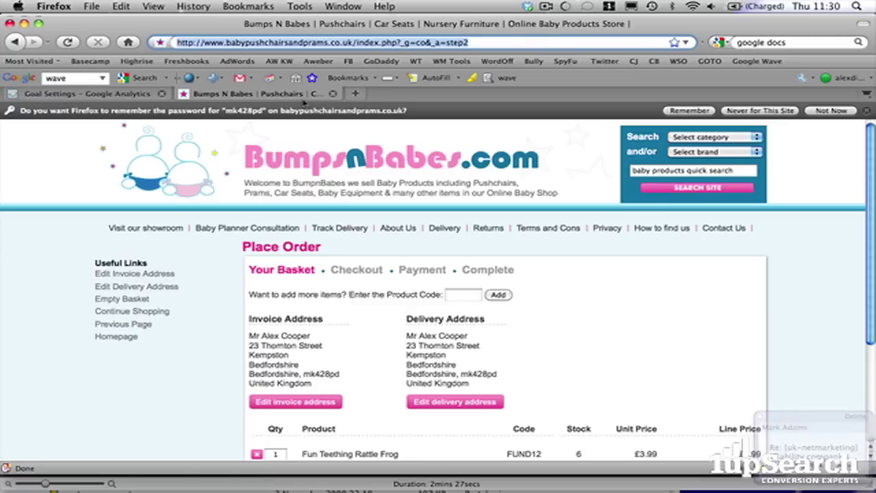
pyautogui.scroll(-5, 532, 233)
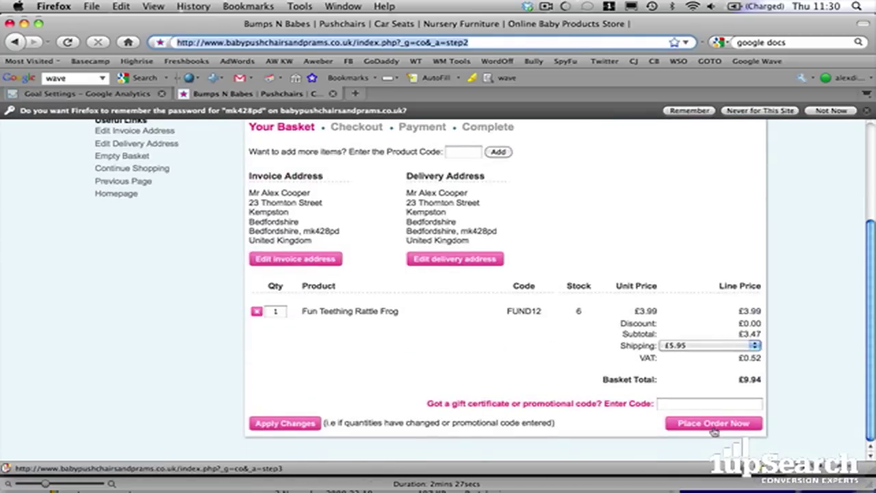
pyautogui.click(714, 424)
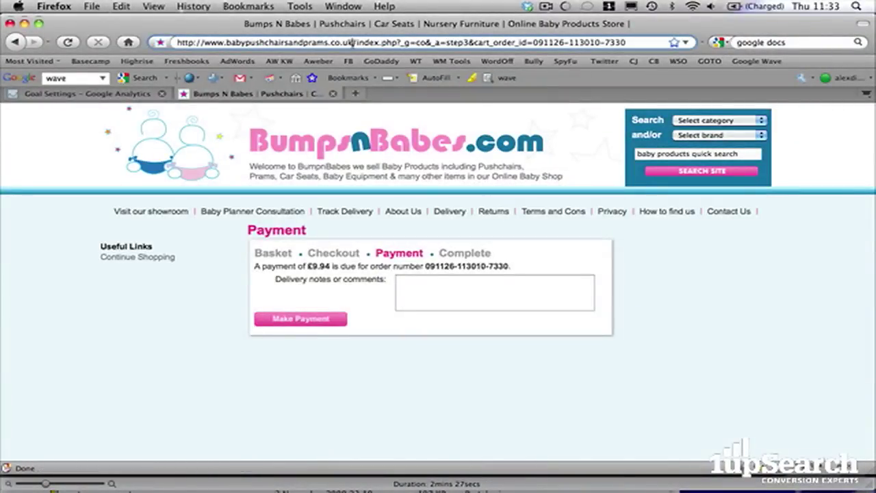
pyautogui.moveTo(353, 43); pyautogui.dragTo(589, 56)
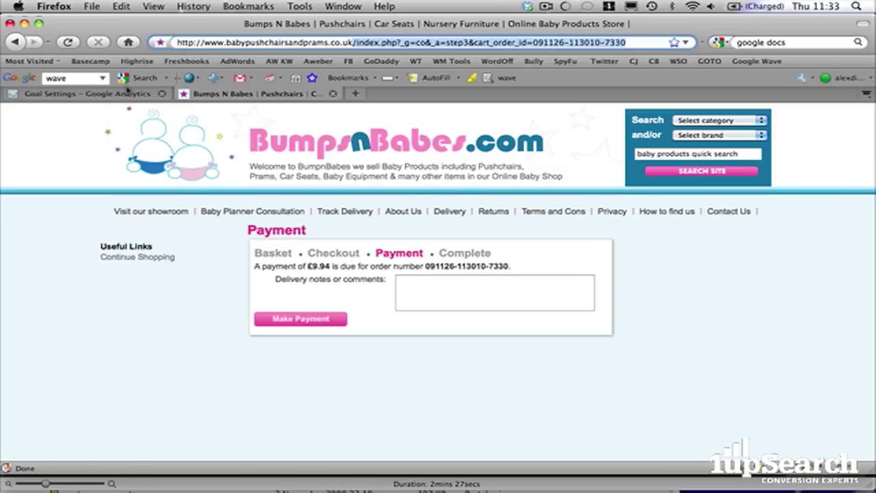
pyautogui.click(125, 97)
# - Paste the Payment page path into funnel Step 5 and remove the cart order ID
pyautogui.press('super+v')
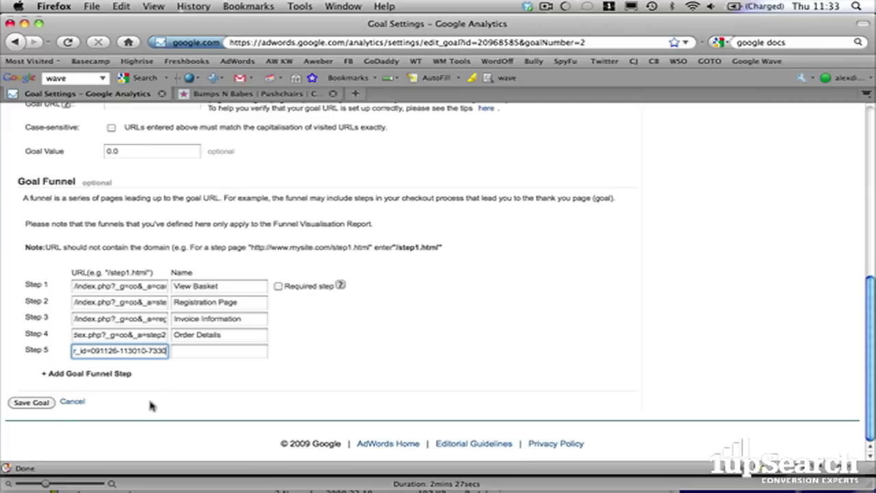
pyautogui.moveTo(98, 350); pyautogui.dragTo(1, 352)
pyautogui.scroll(5, 187, 201)
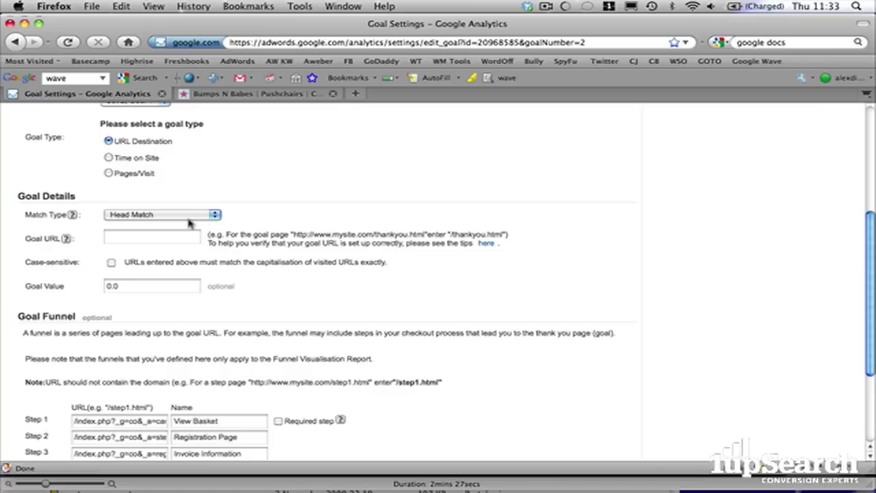
pyautogui.scroll(-3, 246, 208)
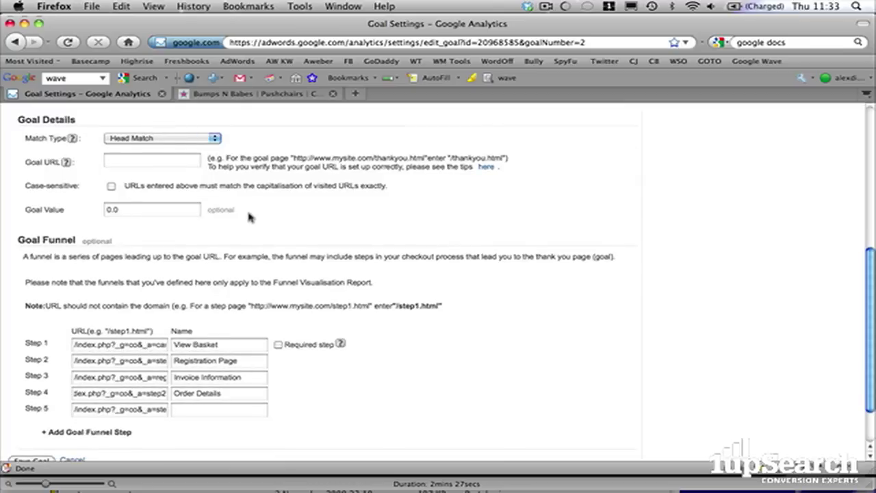
pyautogui.tripleClick(158, 409)
pyautogui.click(145, 409)
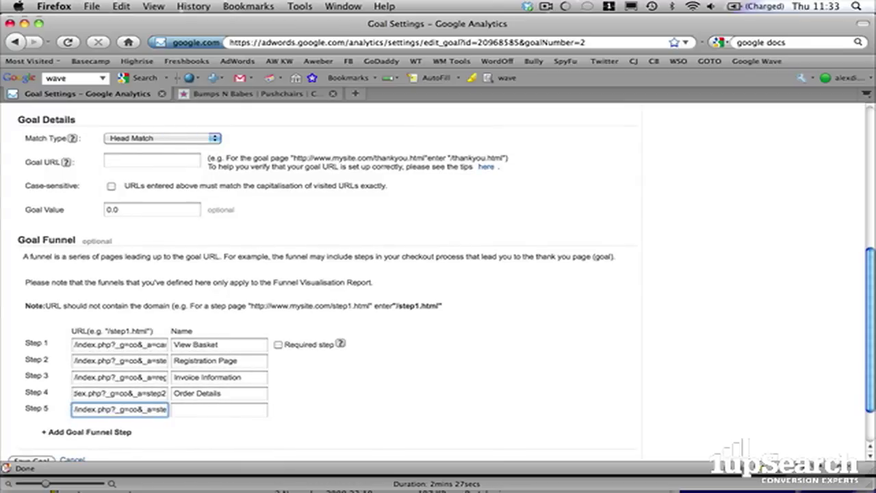
pyautogui.press('End')
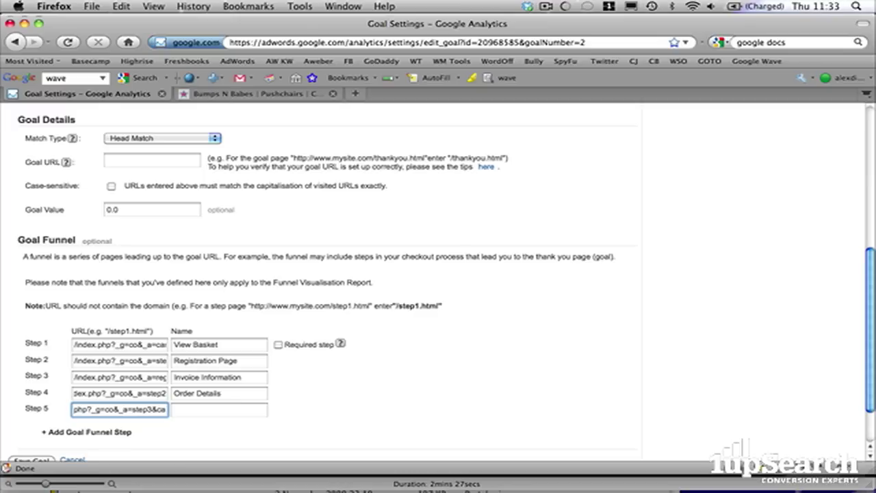
pyautogui.moveTo(161, 410); pyautogui.dragTo(198, 411)
pyautogui.click(161, 411)
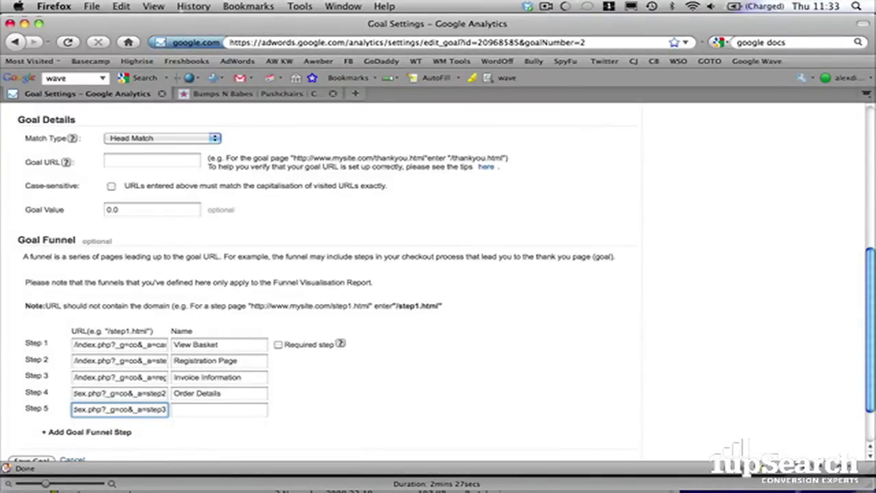
# - Name funnel Step 5 'Payment' after checking the shop page title
pyautogui.click(289, 94)
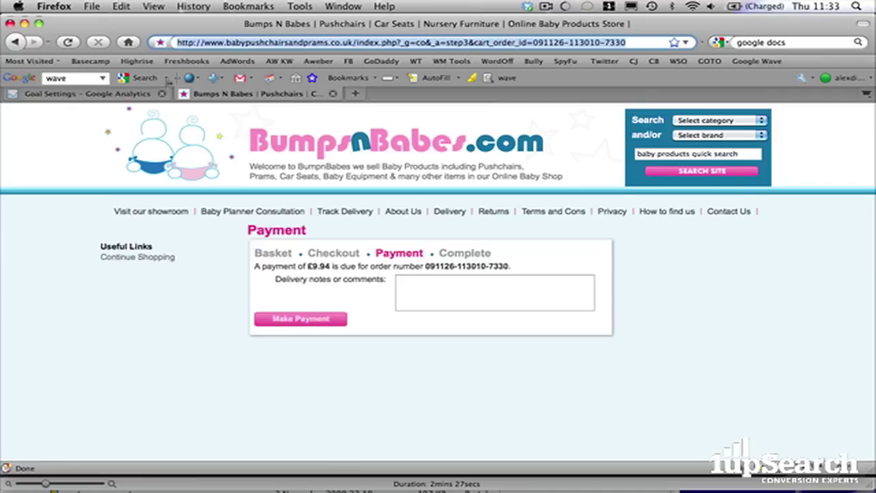
pyautogui.click(133, 94)
pyautogui.click(216, 409)
pyautogui.click(273, 96)
pyautogui.click(123, 96)
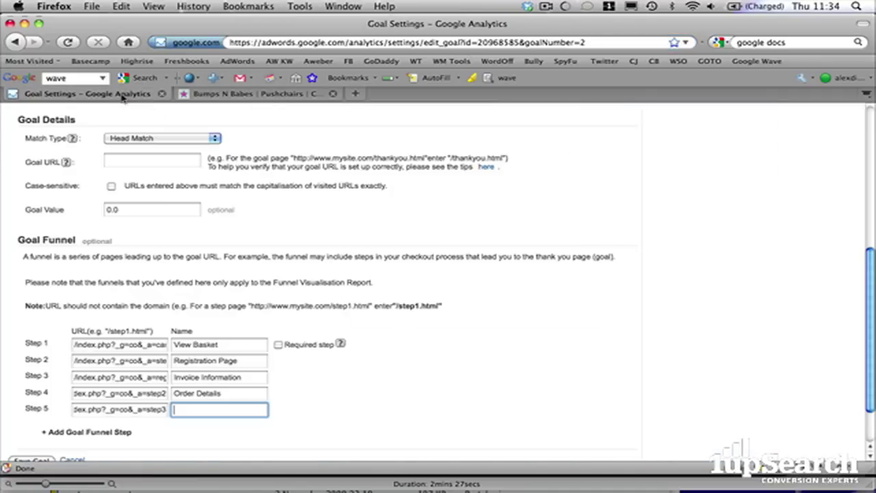
pyautogui.write('Payment')
# - Make the test payment and copy the confirmation path index.php?_g=co&_a=confirmed&s=2
pyautogui.click(287, 94)
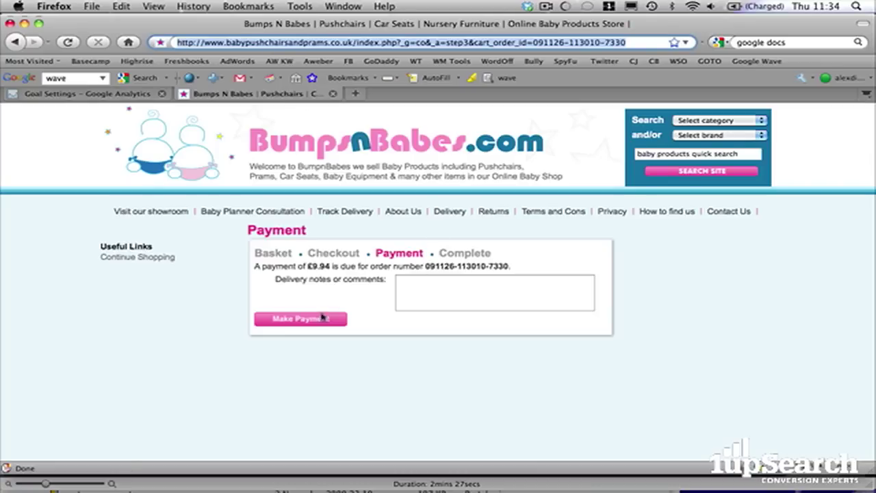
pyautogui.click(320, 318)
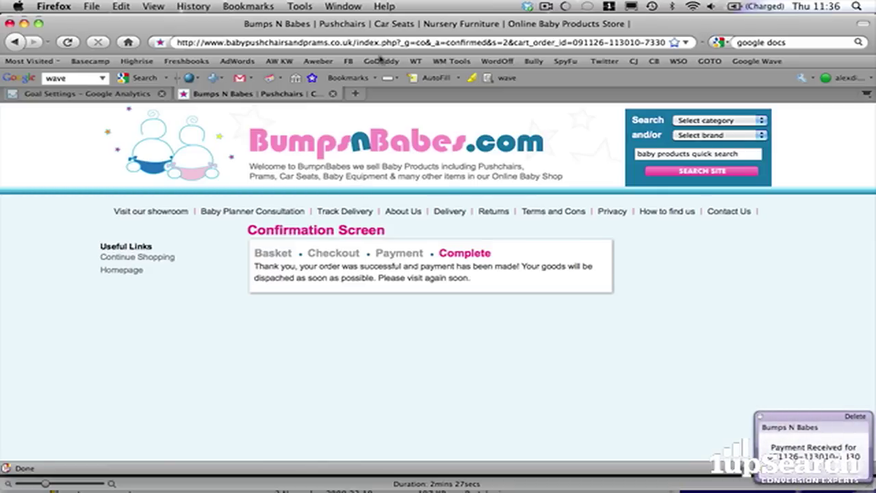
pyautogui.moveTo(353, 43); pyautogui.dragTo(506, 43)
pyautogui.press('super+c')
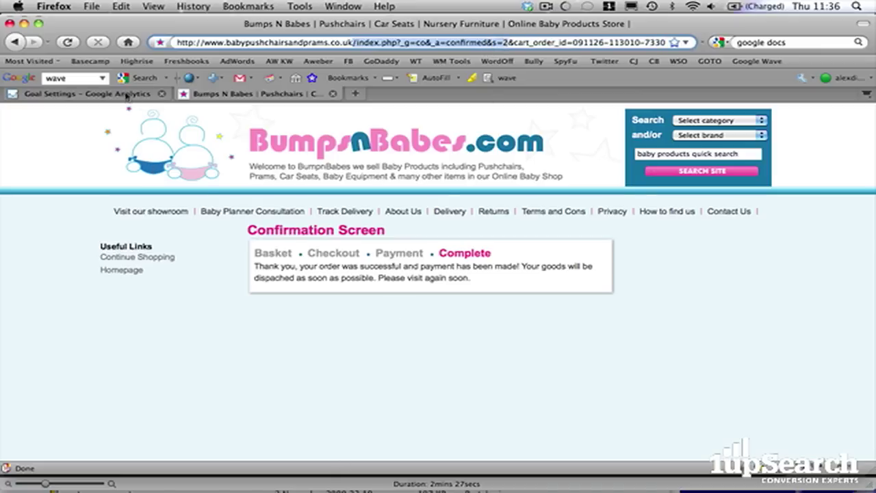
# - Paste the order confirmation path into the Goal URL field
pyautogui.click(127, 94)
pyautogui.scroll(2, 165, 256)
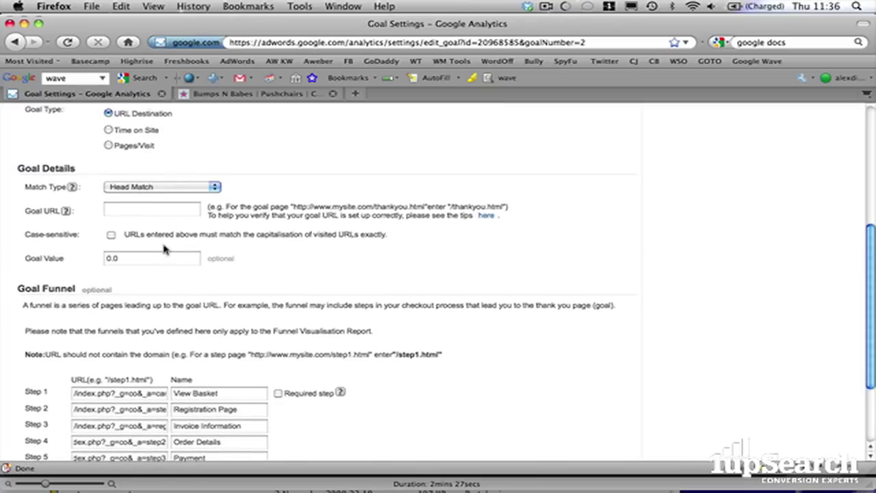
pyautogui.click(144, 206)
pyautogui.press('super+v')
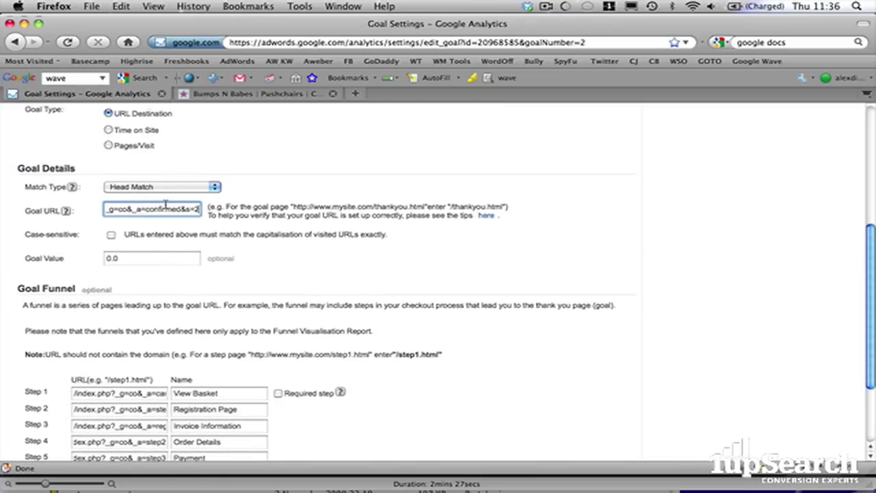
pyautogui.moveTo(197, 208); pyautogui.dragTo(61, 210)
pyautogui.click(241, 207)
# - Mark the View Basket funnel step as required and save the Purchase goal
pyautogui.scroll(-3, 241, 202)
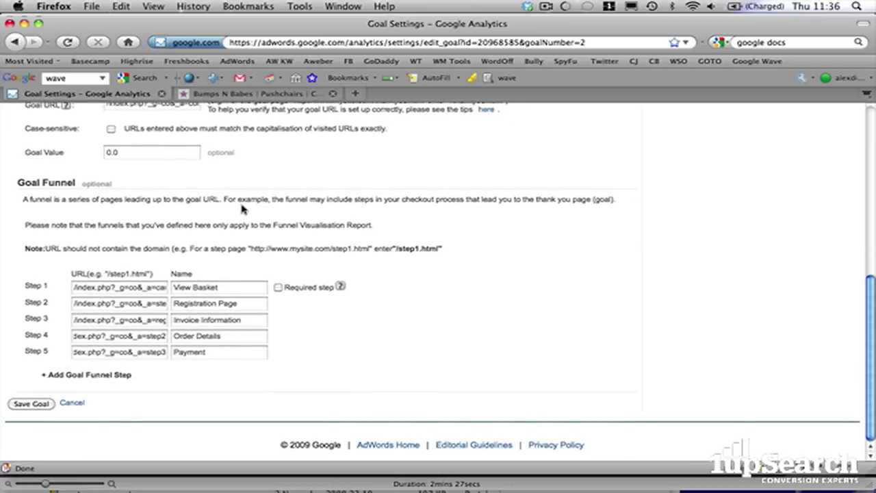
pyautogui.click(277, 287)
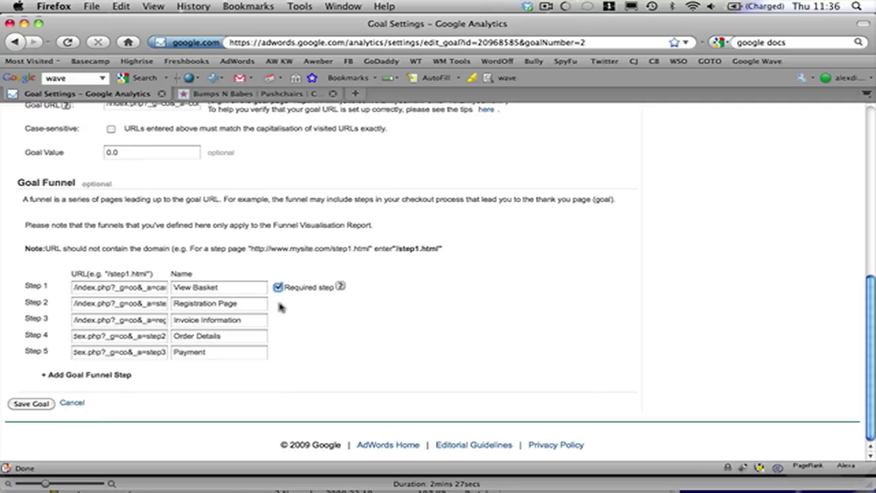
pyautogui.scroll(3, 274, 350)
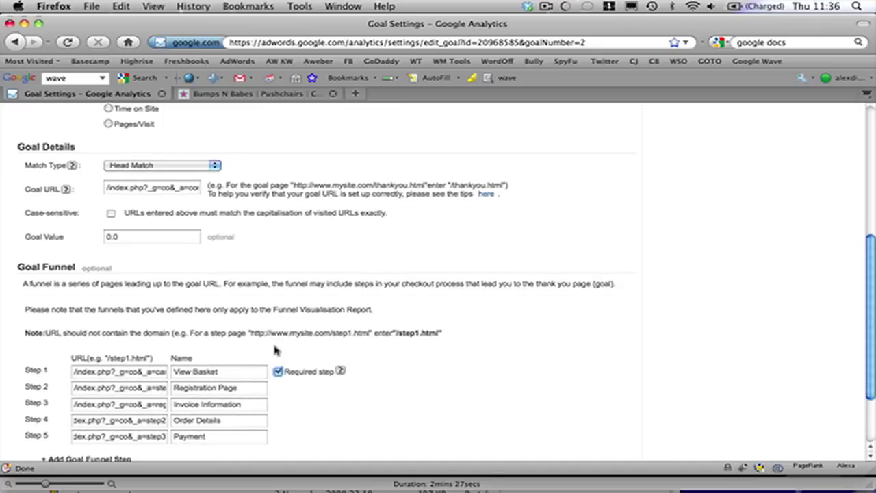
pyautogui.scroll(-3, 274, 350)
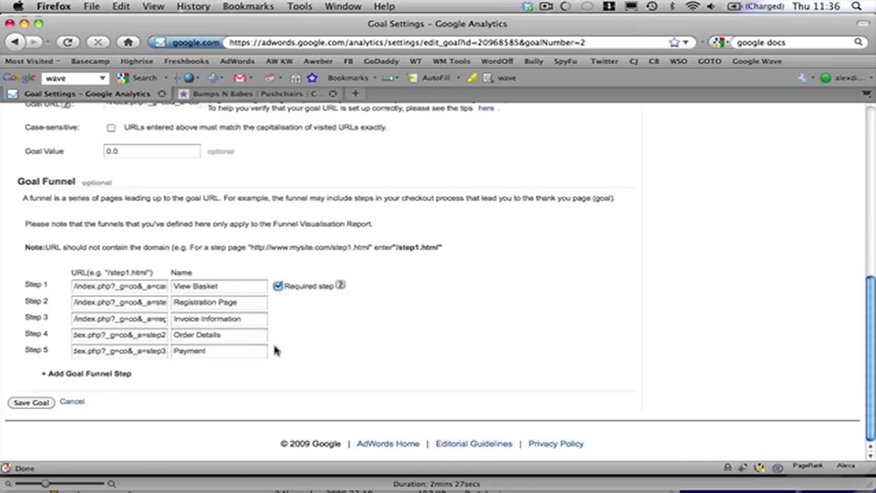
pyautogui.click(24, 404)
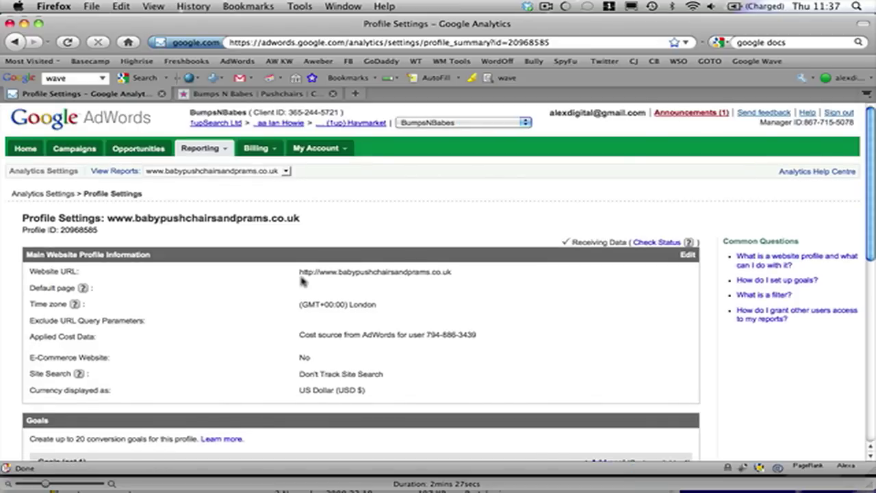
# - Open Goals > Funnel Visualisation and review the Purchase funnel from View Basket to Purchase
pyautogui.click(220, 152)
pyautogui.click(117, 171)
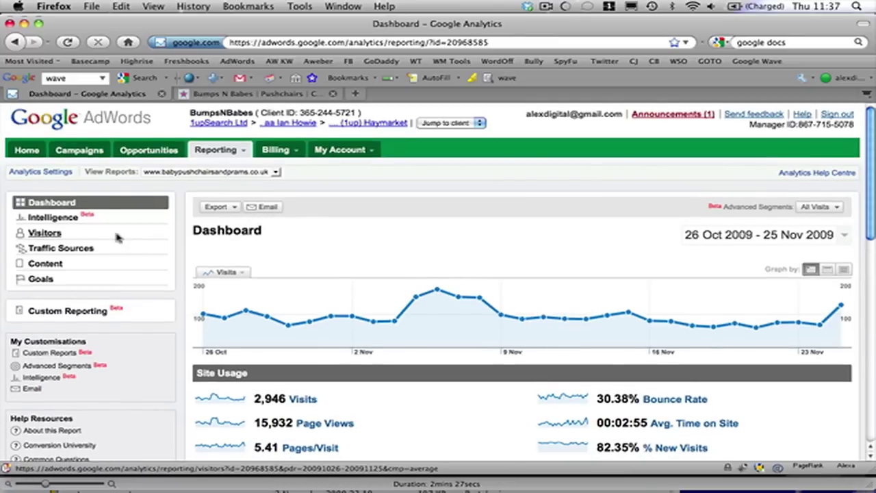
pyautogui.scroll(-1, 117, 236)
pyautogui.click(49, 253)
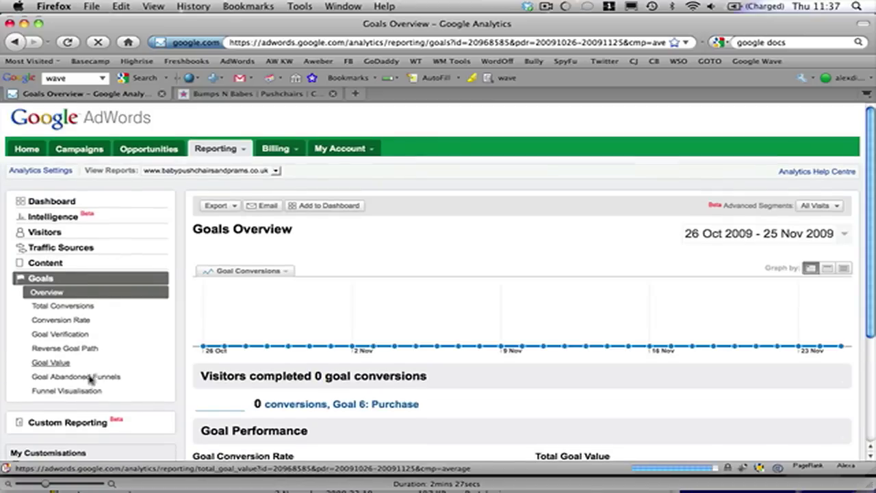
pyautogui.click(88, 394)
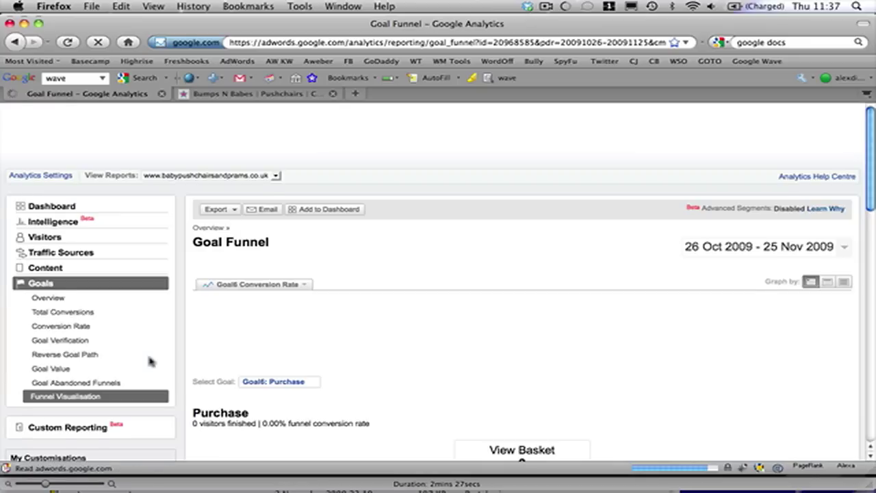
pyautogui.scroll(-10, 374, 278)
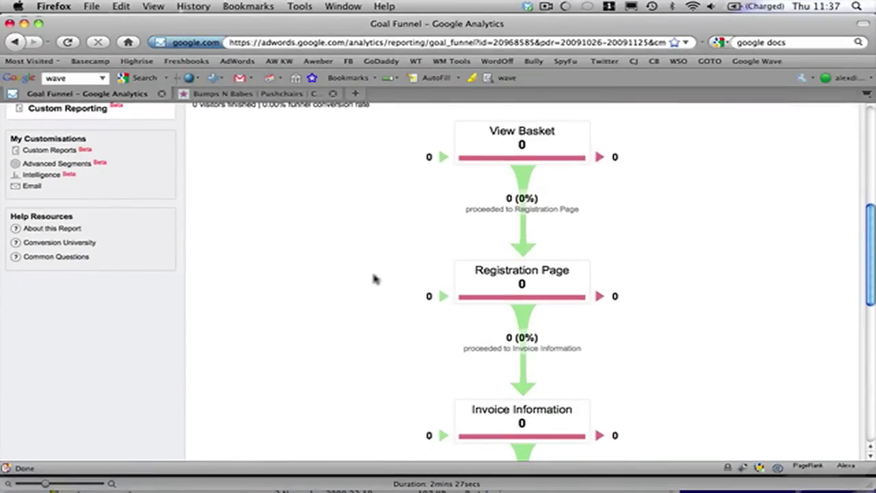
pyautogui.scroll(-5, 374, 278)
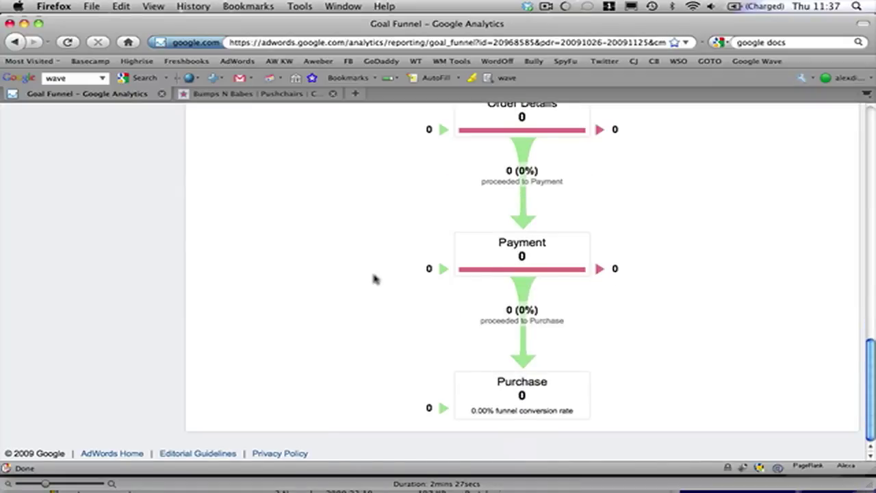
pyautogui.scroll(9, 374, 278)
pyautogui.scroll(5, 374, 278)
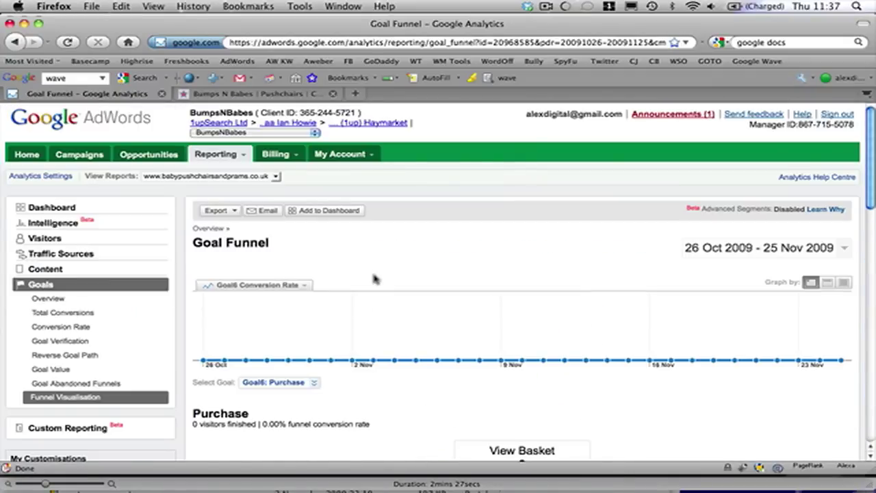